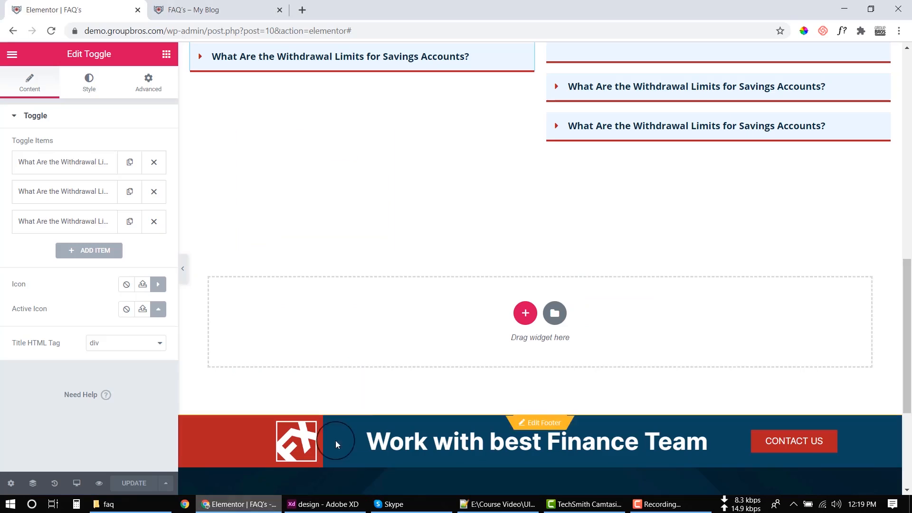
Insert the saved Get Free quote section template below the FAQ toggles, importing its document settings.
left_click(553, 321)
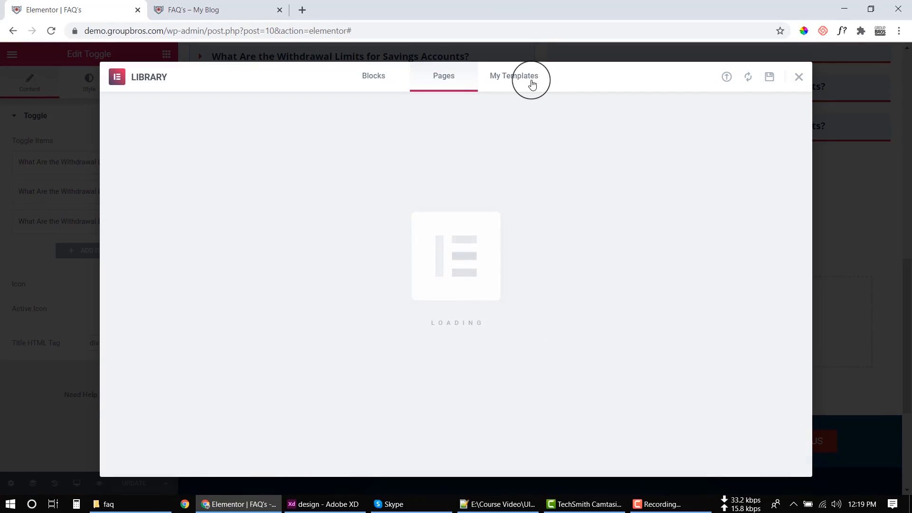
left_click(532, 84)
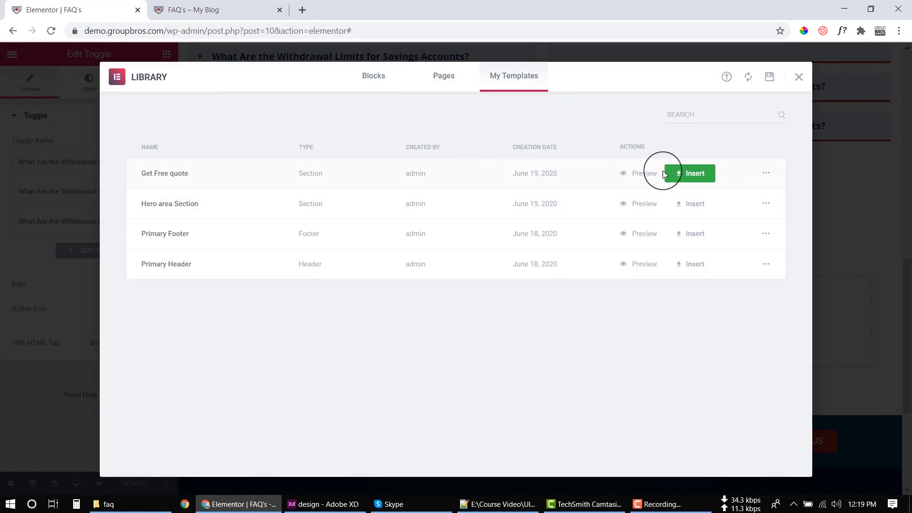
left_click(688, 172)
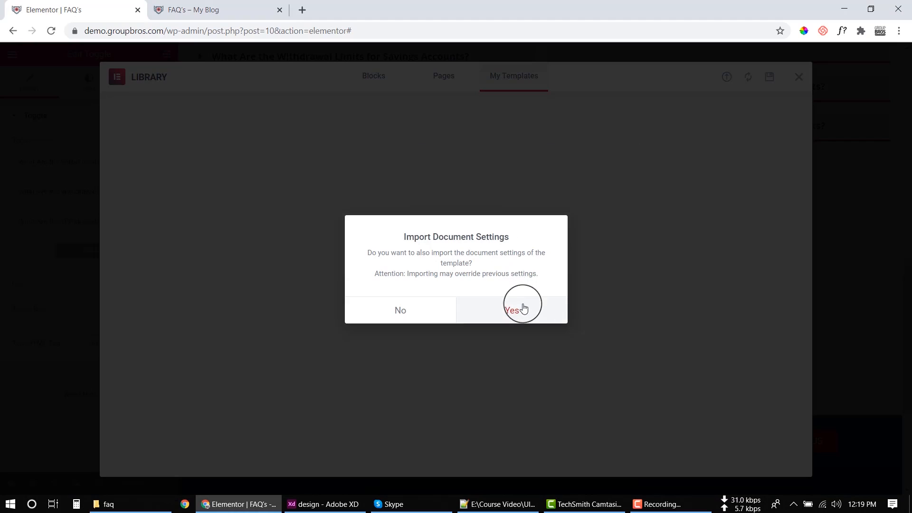
left_click(522, 308)
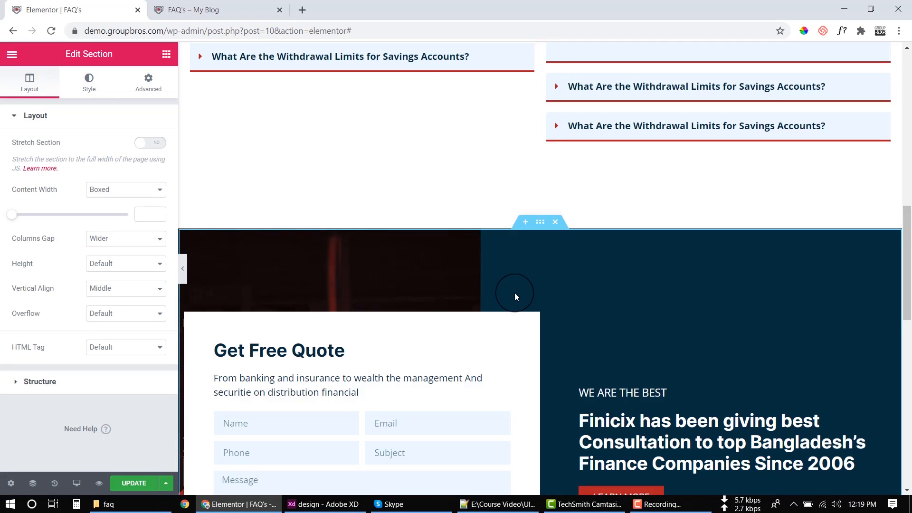
Examine the inserted quote section and the rest of the FAQ page at full width without the editing panel.
left_click(182, 271)
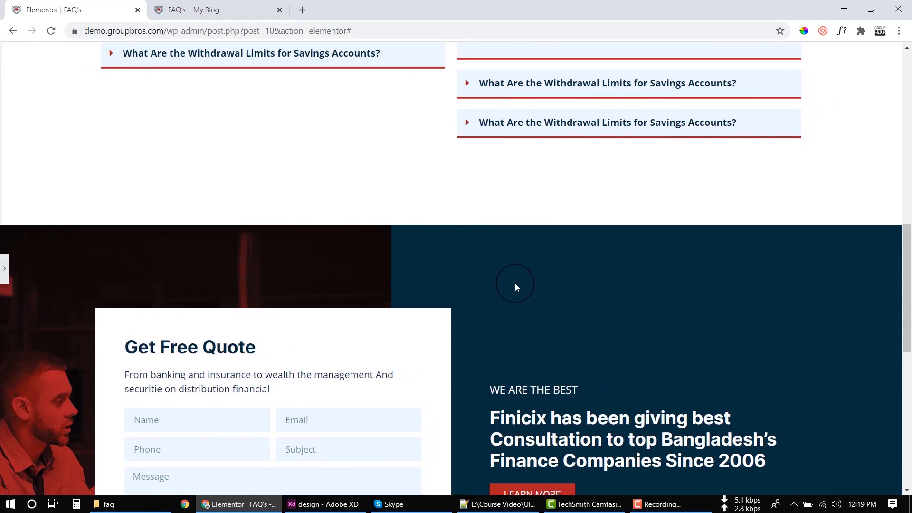
scroll(515, 285, "down", 6)
scroll(537, 317, "up", 4)
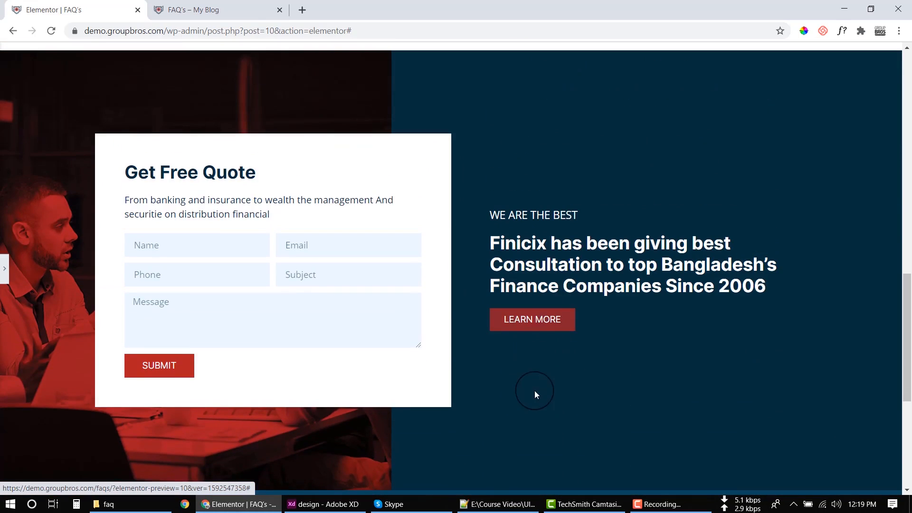
scroll(550, 320, "up", 3)
scroll(557, 332, "up", 7)
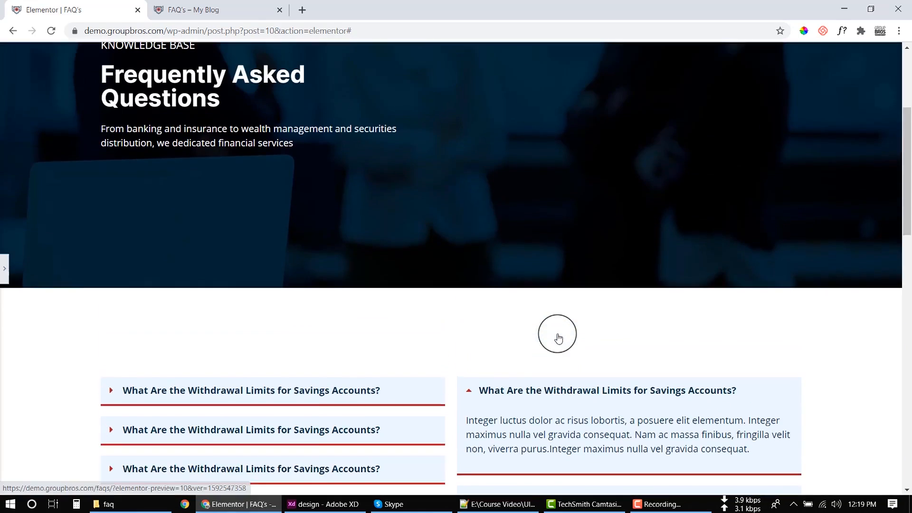
scroll(556, 335, "down", 10)
scroll(554, 335, "down", 5)
left_click(4, 268)
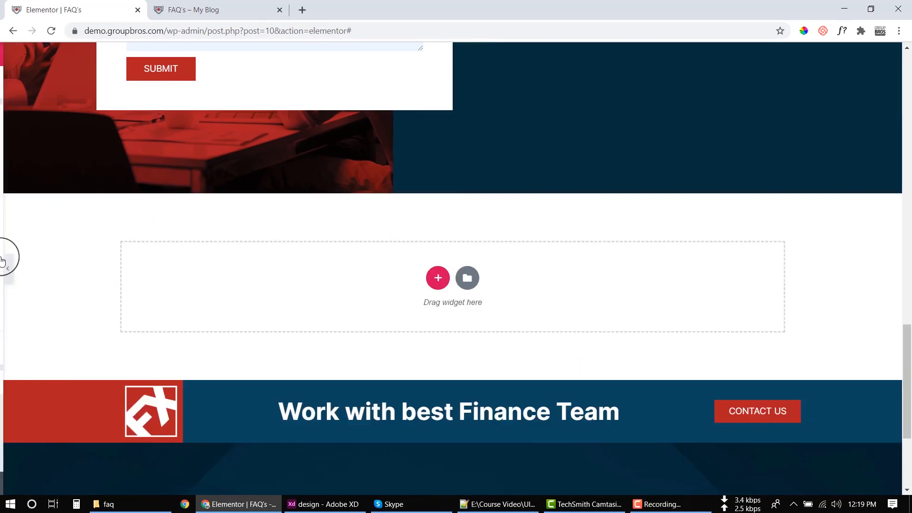
Start a new section below the quote section and copy the "Excellence Record" heading text from the Adobe XD design.
left_click(525, 278)
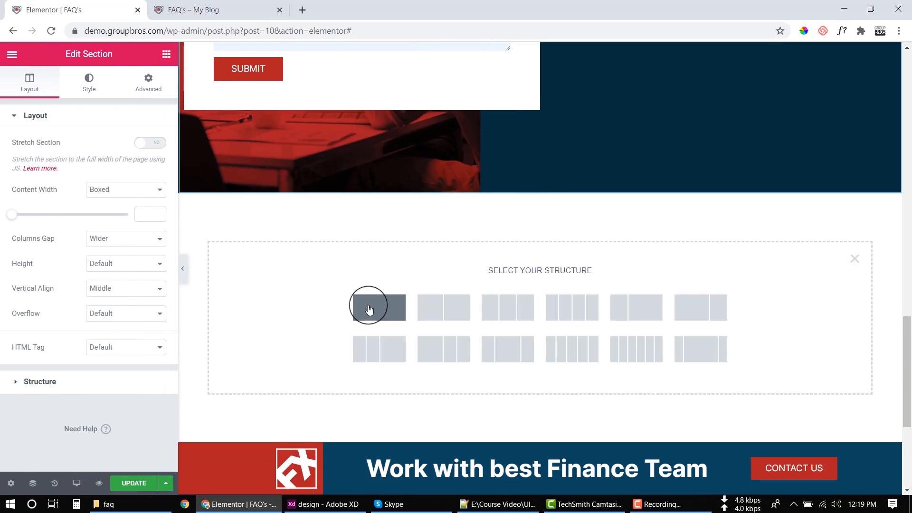
left_click(348, 505)
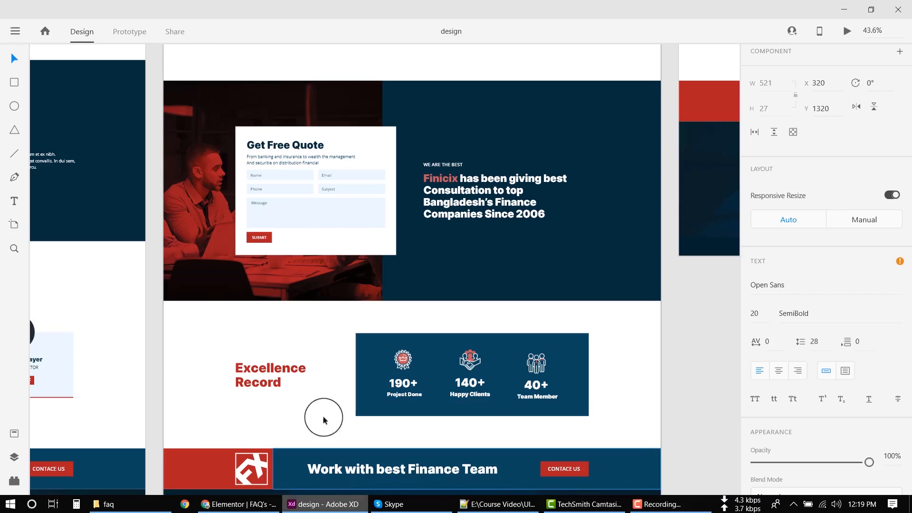
scroll(295, 346, "down", 2)
left_click(282, 340)
double_click(274, 323)
key("ctrl+c")
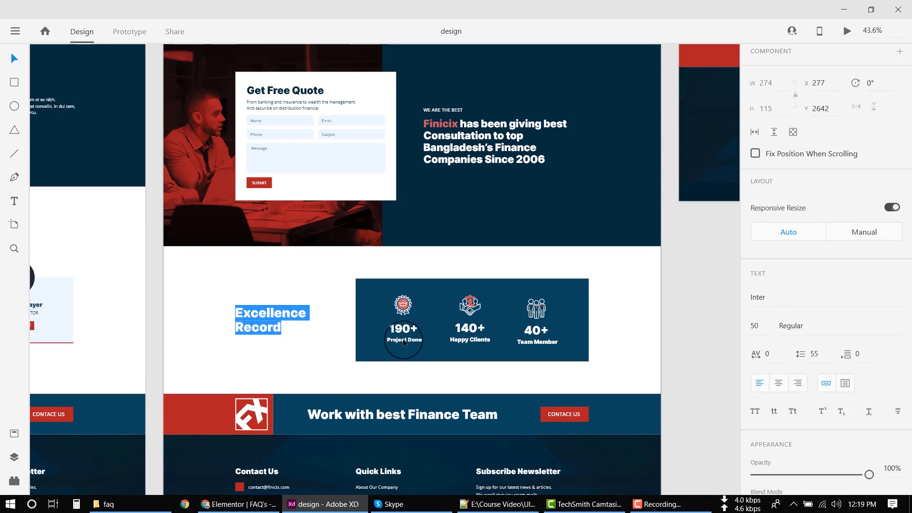
Return to Elementor, create the section with two equal columns, and set its top and bottom padding to 140 px.
mouse_move(322, 509)
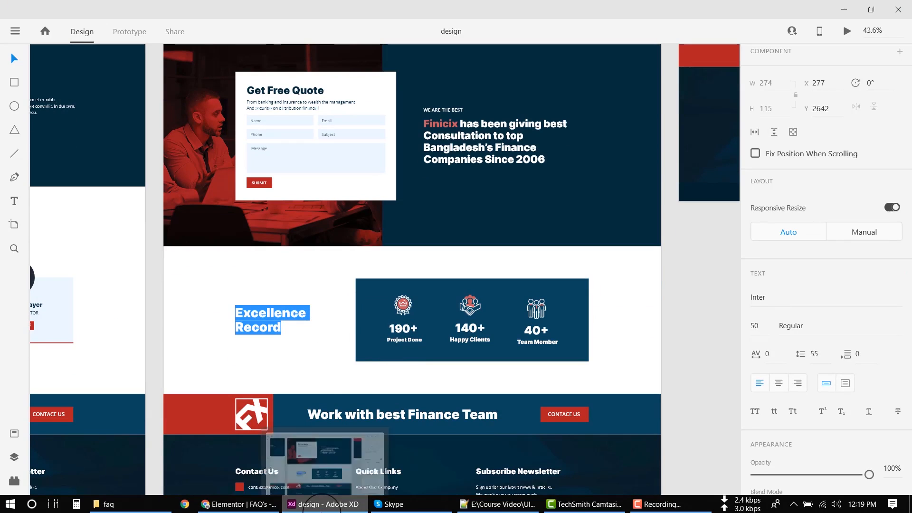
left_click(321, 509)
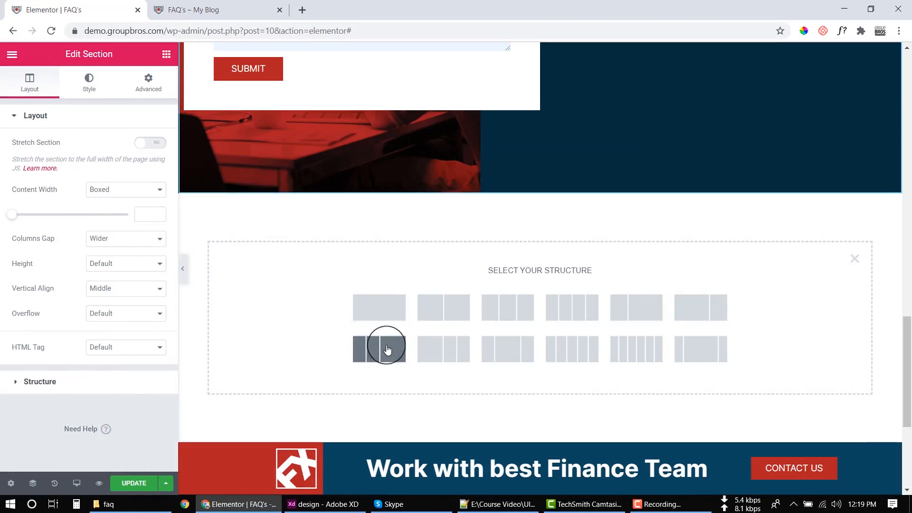
left_click(430, 311)
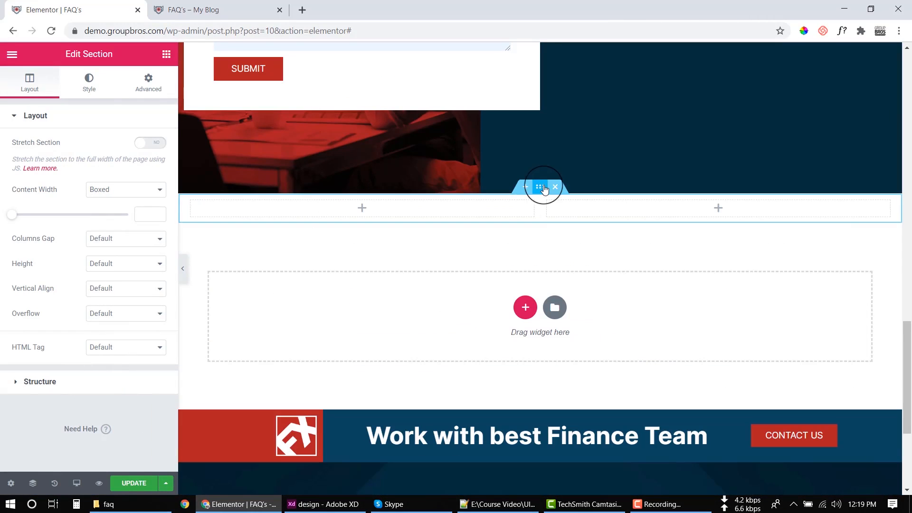
left_click(146, 83)
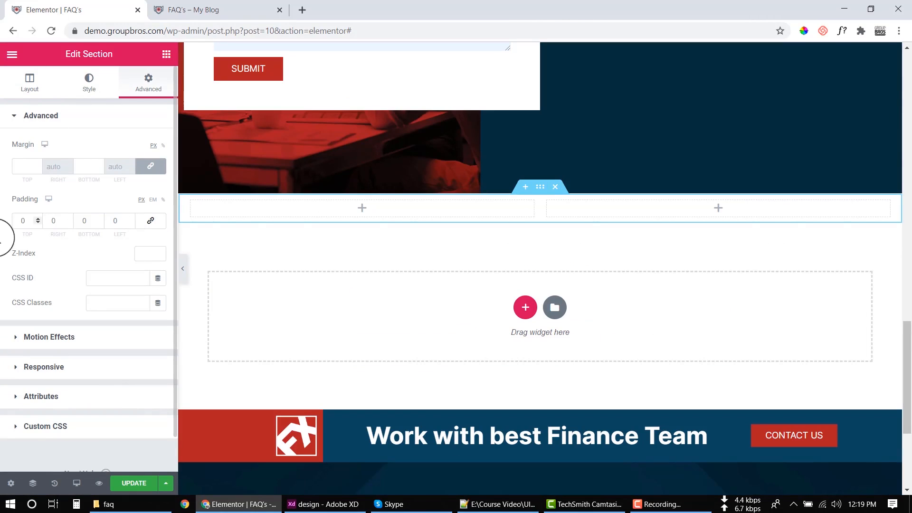
left_click(20, 222)
type("140")
left_click(78, 221)
type("140")
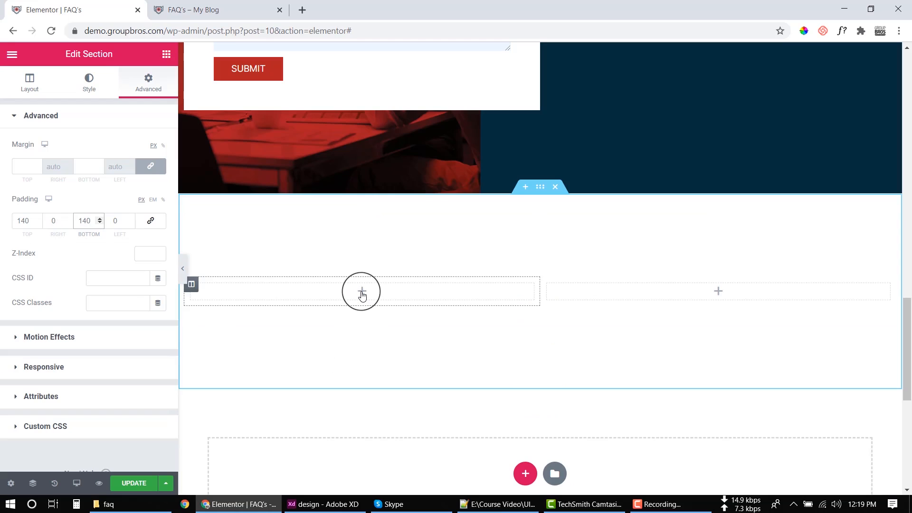
Add a Heading widget to the new section's first column with the copied title "Excellence Record".
left_click(363, 503)
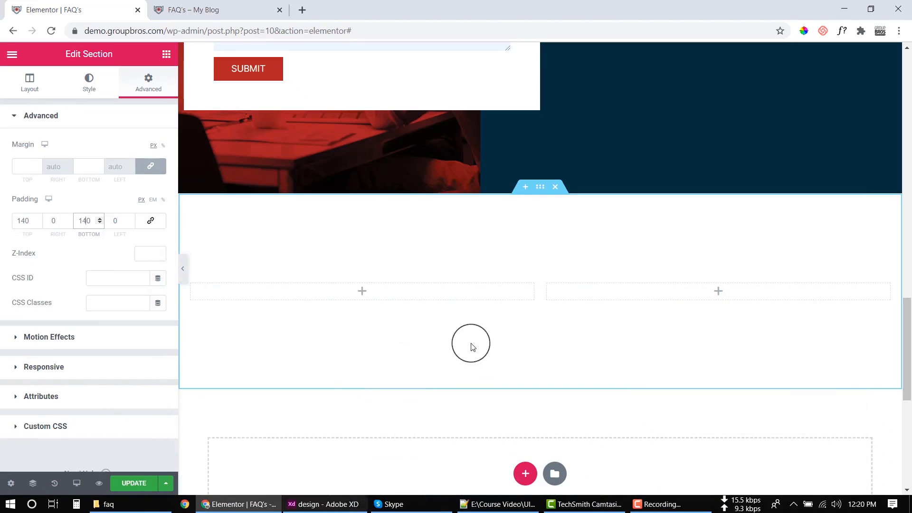
left_click(362, 290)
left_click_drag(149, 161, 345, 298)
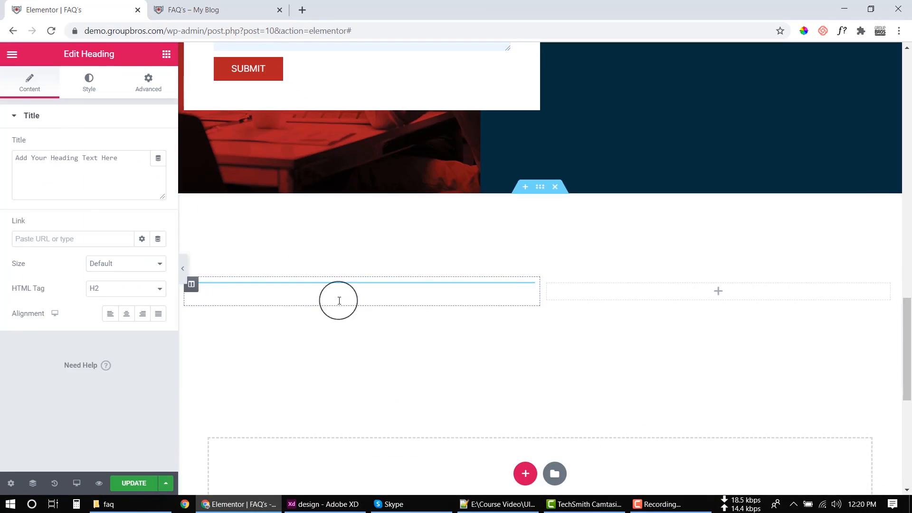
triple_click(78, 165)
key("ctrl+v")
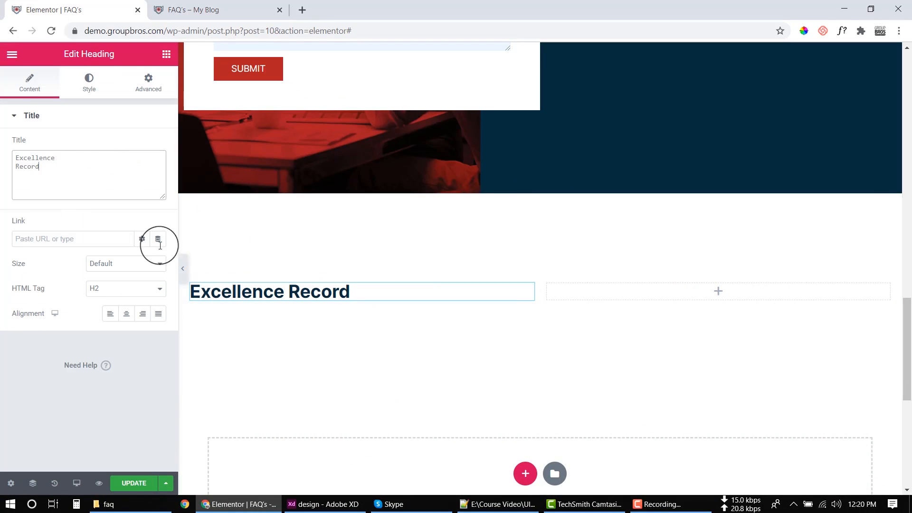
Narrow the heading column so the title wraps onto two lines, and compare the layout with the Adobe XD design.
left_click_drag(539, 292, 331, 305)
left_click(323, 503)
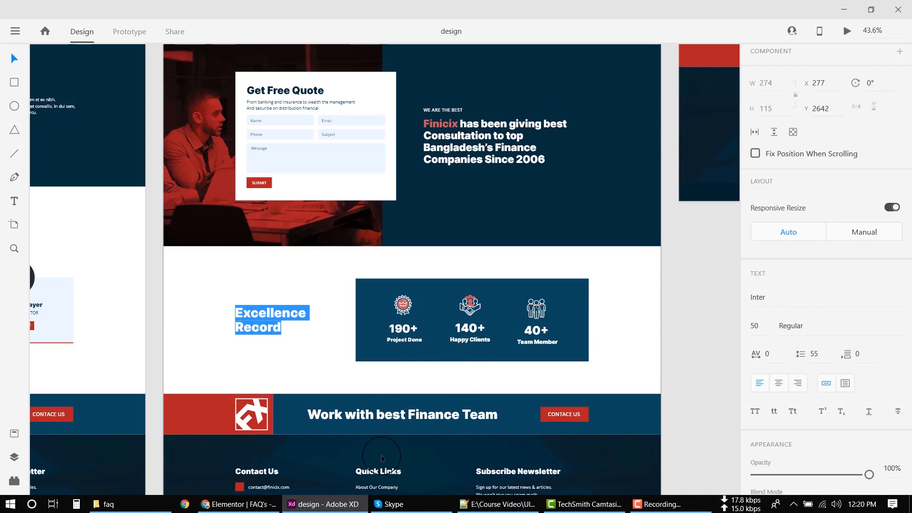
left_click(334, 504)
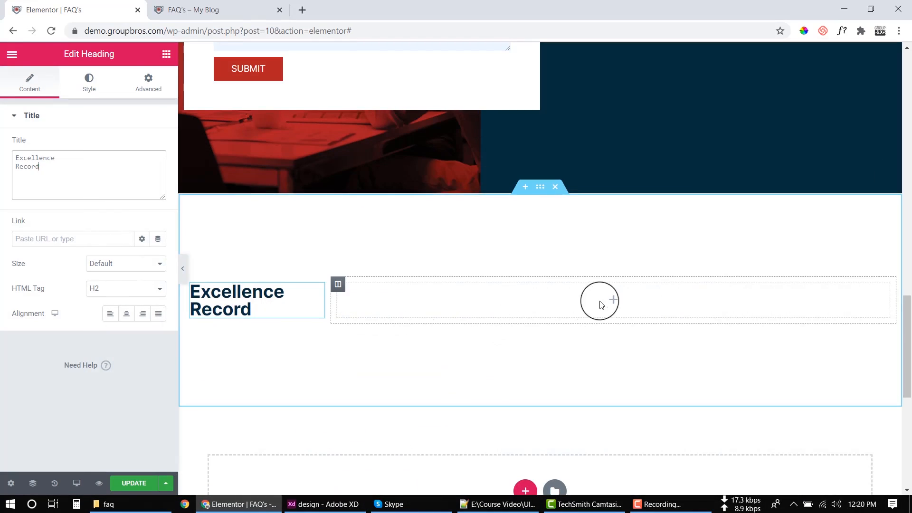
Add an inner section to the wide column beside the heading and place an Image widget in its first column.
left_click(167, 55)
left_click_drag(24, 171, 645, 303)
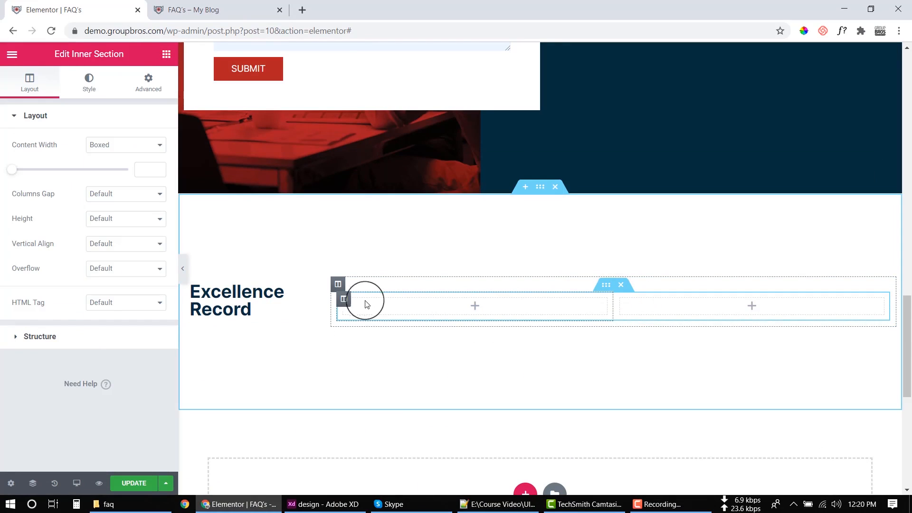
left_click(344, 300)
left_click(475, 310)
left_click_drag(45, 212, 488, 305)
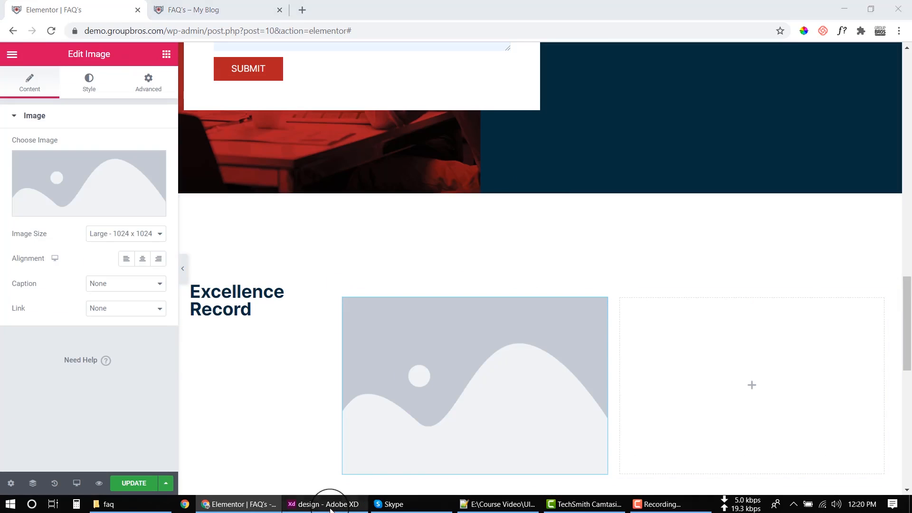
Check the statistics block in the Adobe XD design and set the image to Project-Done.png from the media library.
left_click(323, 504)
left_click(396, 333)
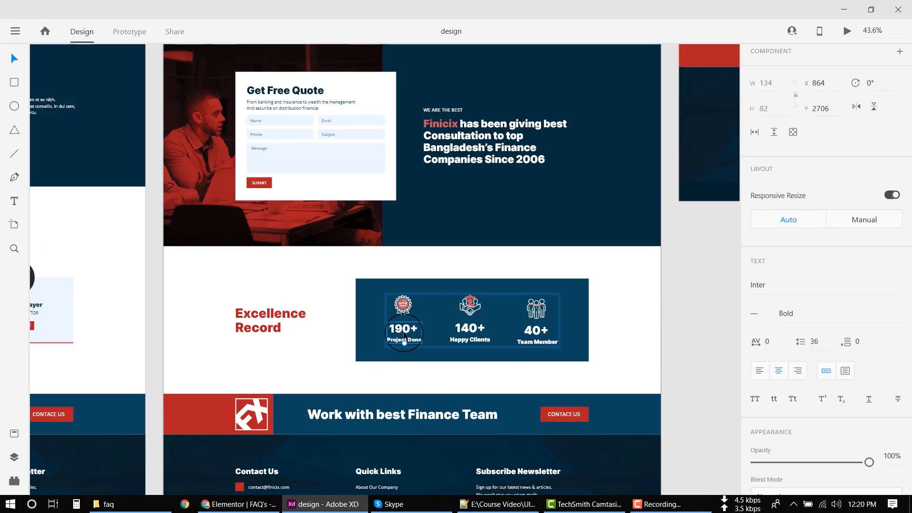
left_click(326, 504)
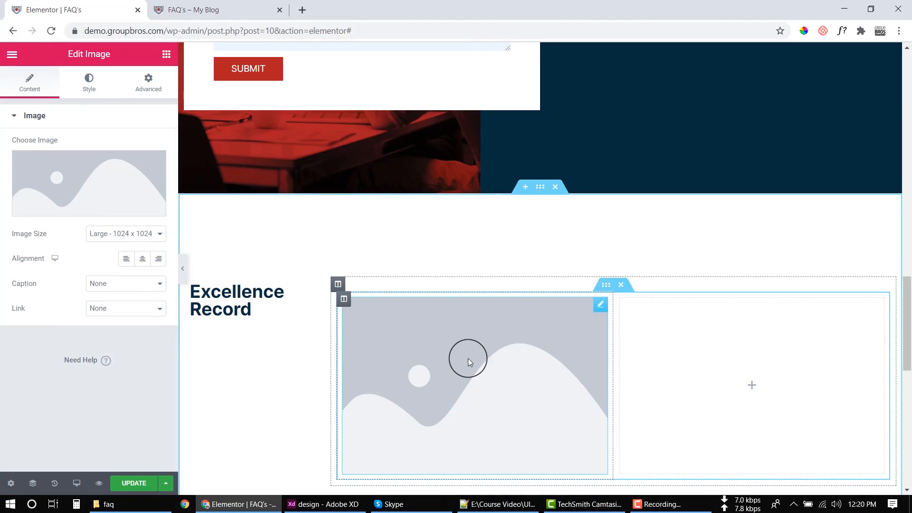
left_click(122, 192)
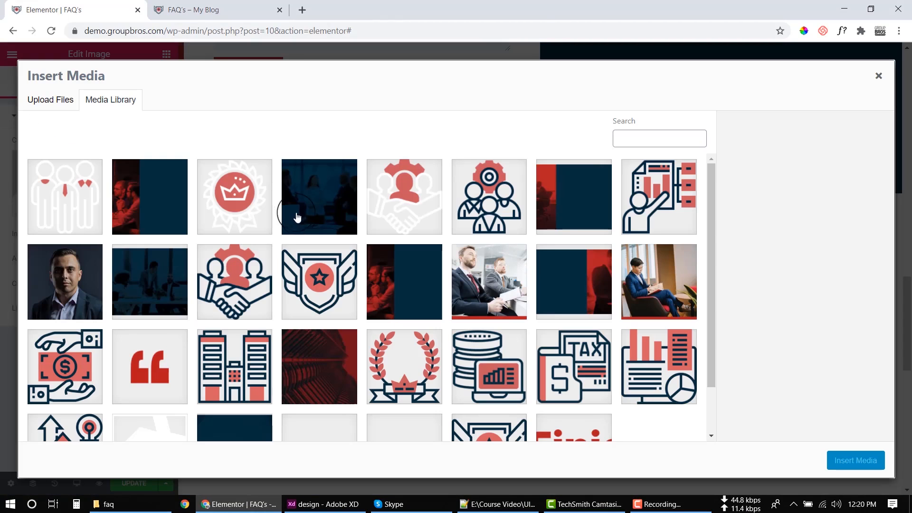
left_click(223, 216)
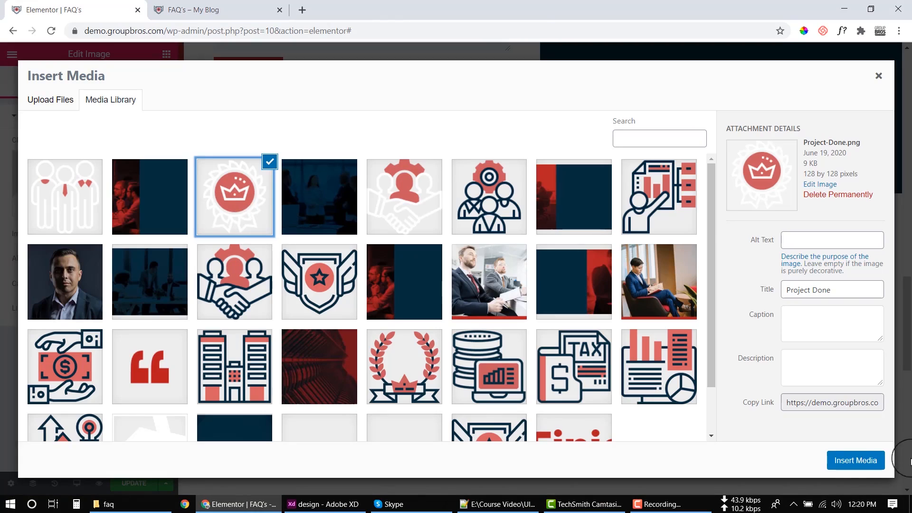
left_click(849, 460)
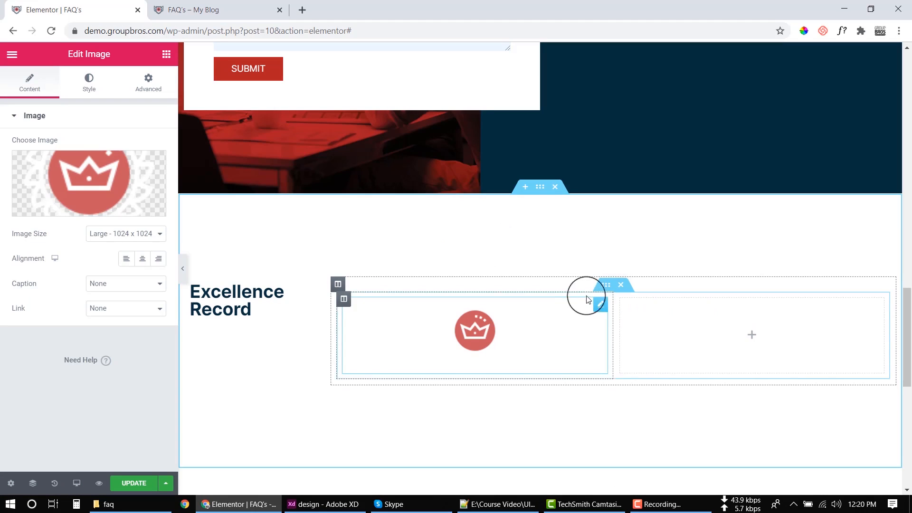
Give the inner section a classic background in the saved red palette color.
left_click(604, 284)
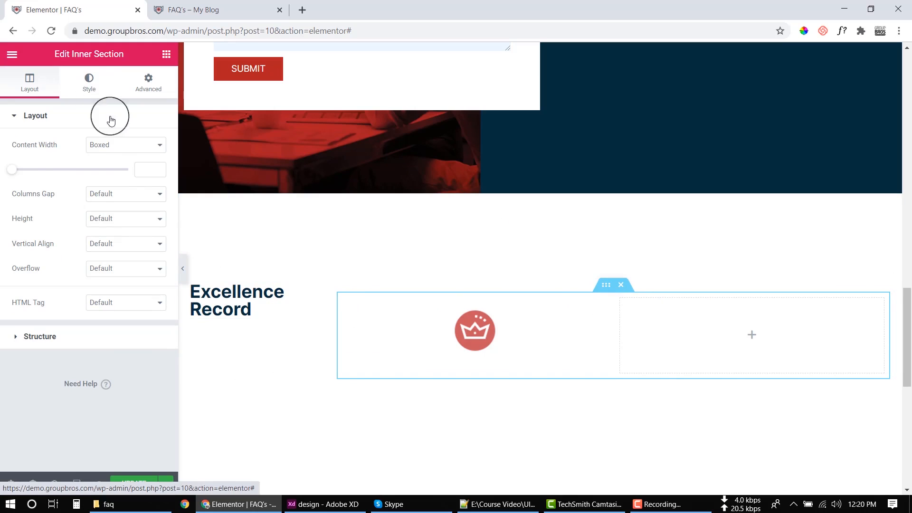
left_click(89, 80)
left_click(110, 171)
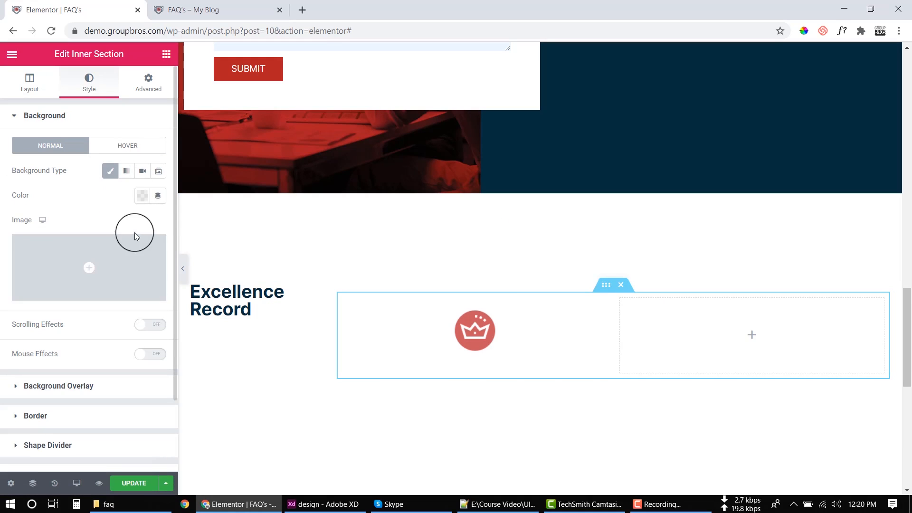
left_click(142, 195)
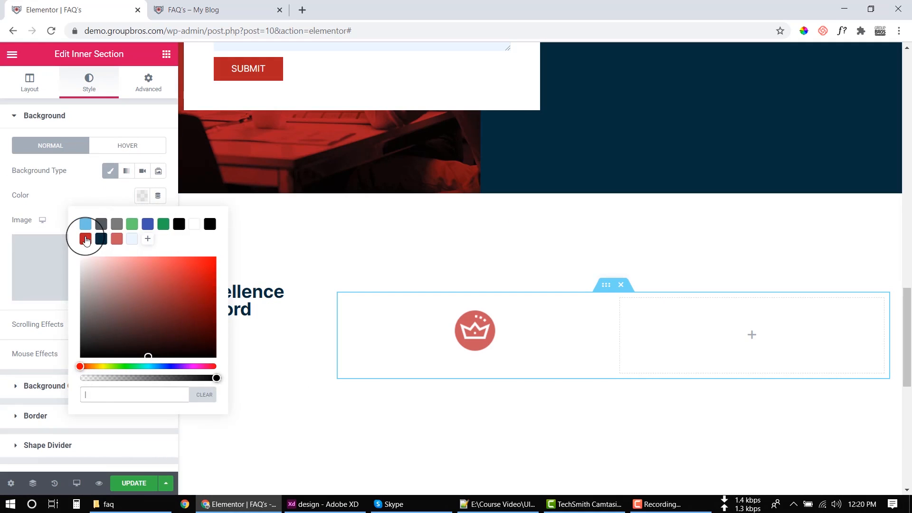
left_click(86, 239)
left_click(95, 183)
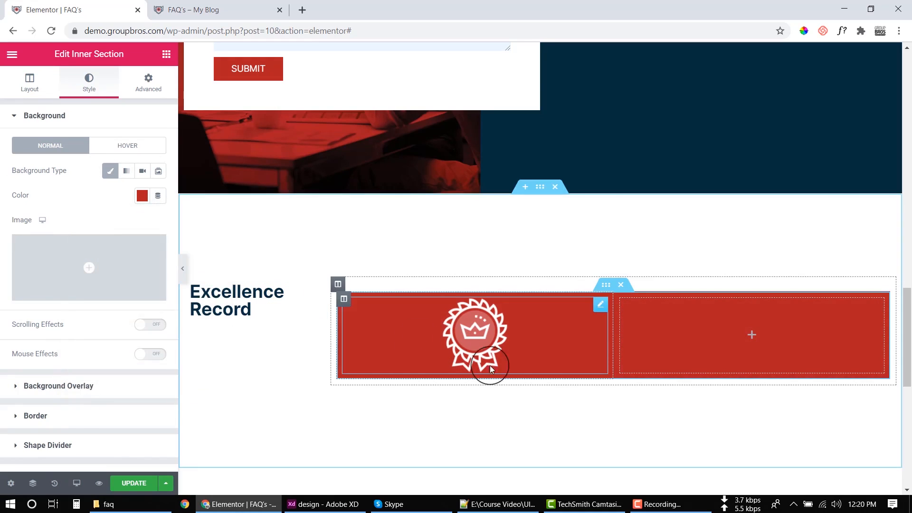
Check the statistics block in the Adobe XD design and change the inner section's background to the saved dark navy palette color.
mouse_move(338, 503)
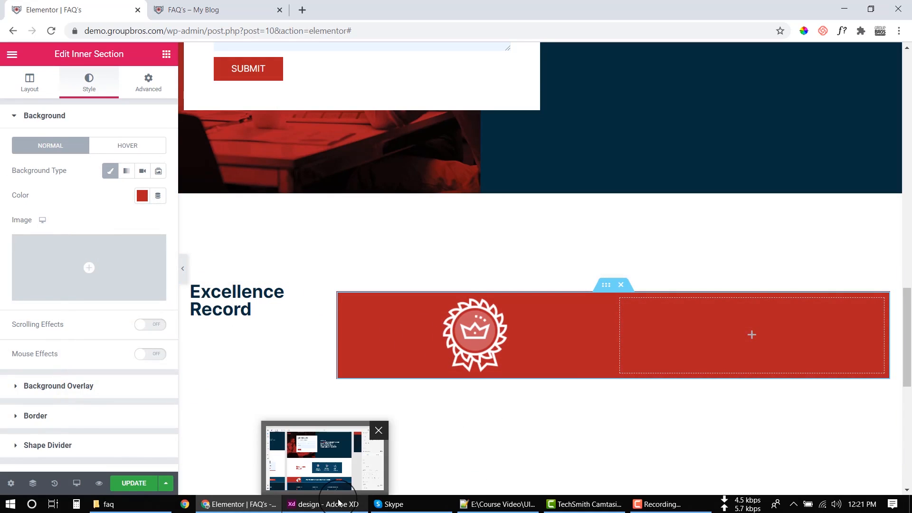
left_click(338, 506)
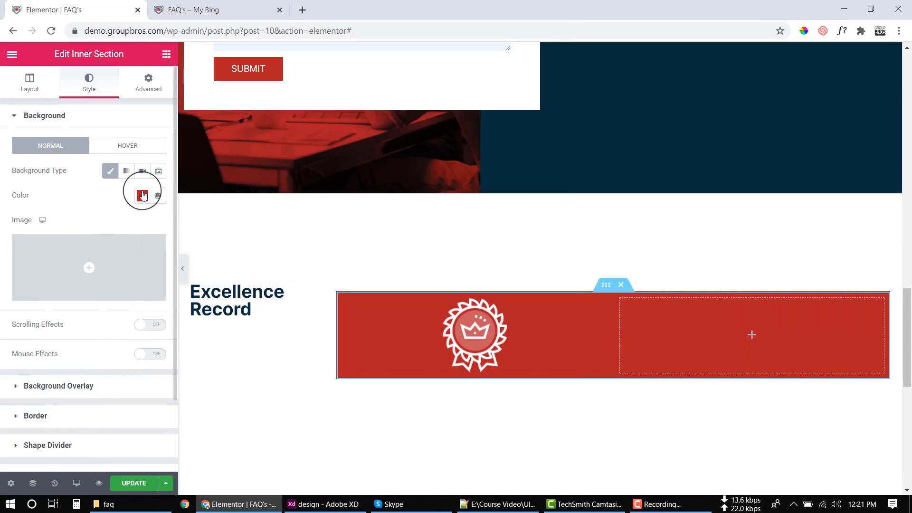
left_click(142, 195)
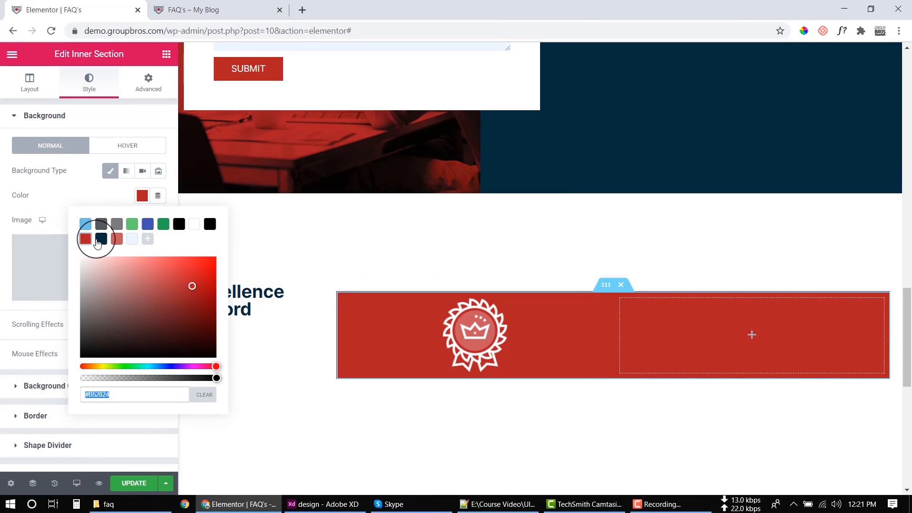
left_click(100, 239)
left_click(106, 200)
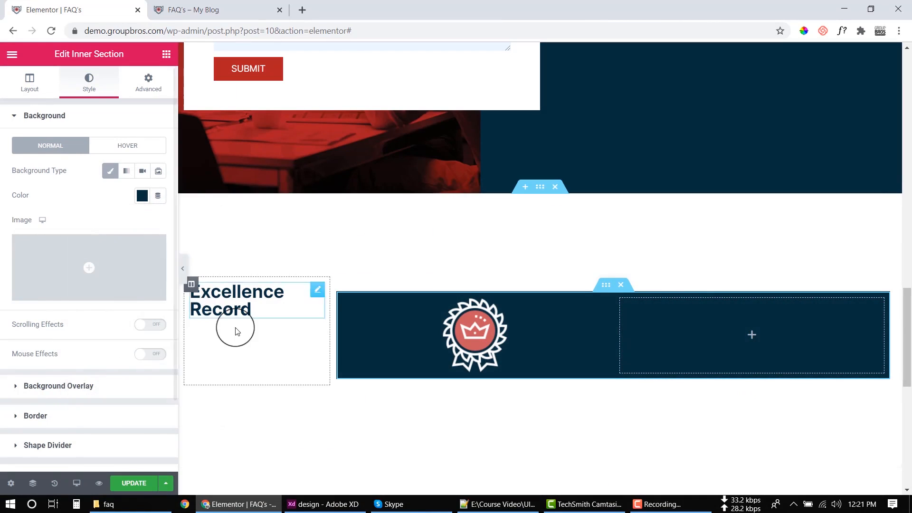
Find the Counter widget and place it below the badge image in the inner section's first column.
left_click(166, 53)
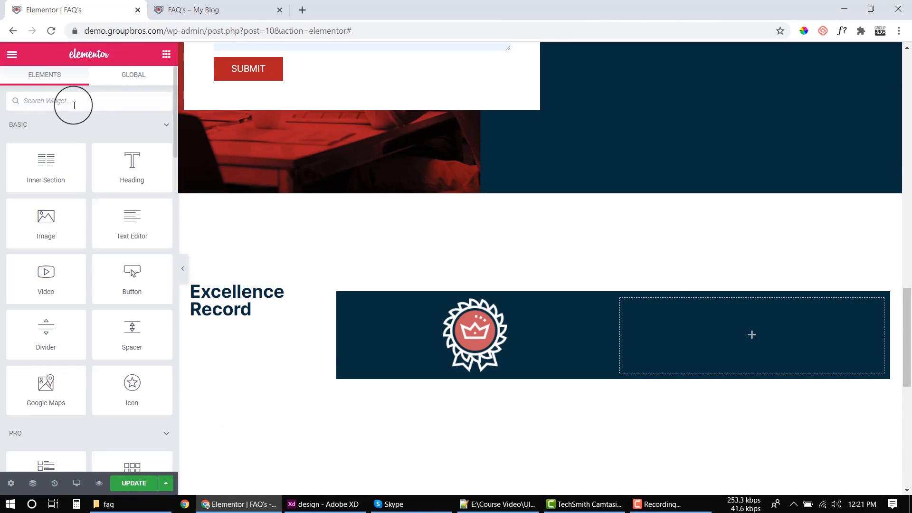
type("count")
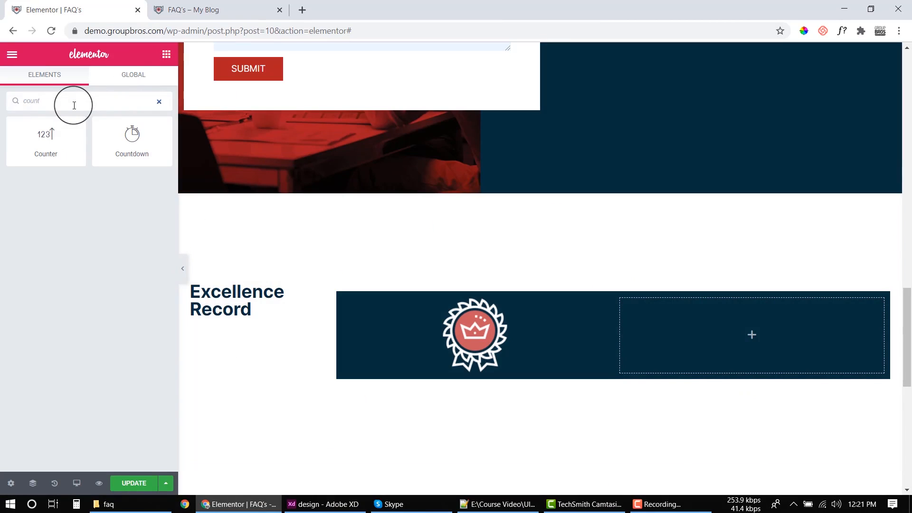
left_click_drag(83, 119, 503, 342)
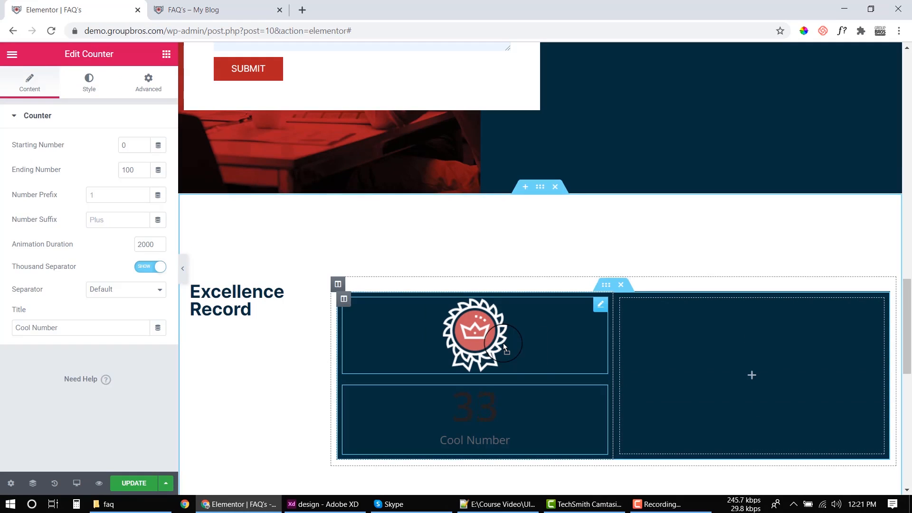
Set the counter's number text color to white, #FFFFFF.
left_click(86, 80)
left_click(147, 145)
type("#FFFFFF")
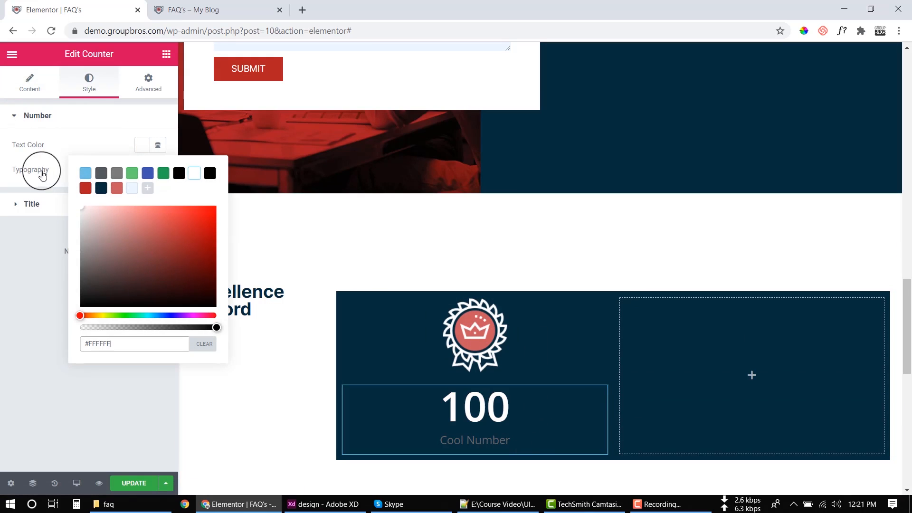
left_click(35, 344)
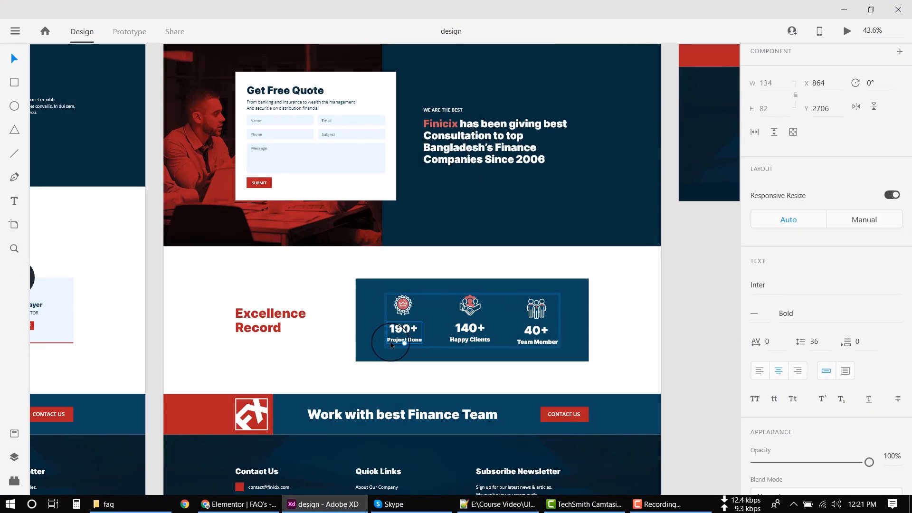
Copy the Project Done label from the Adobe XD design and set the counter's title text color to white in Elementor.
double_click(391, 341)
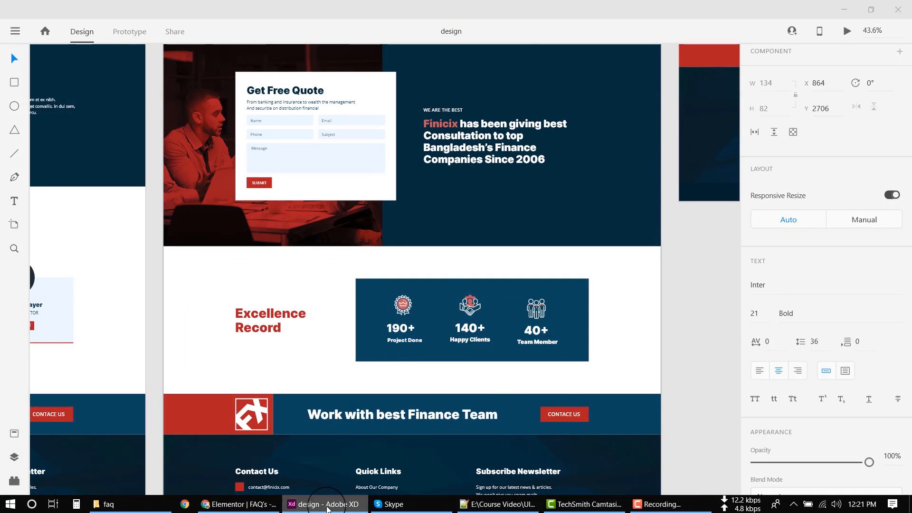
left_click(238, 504)
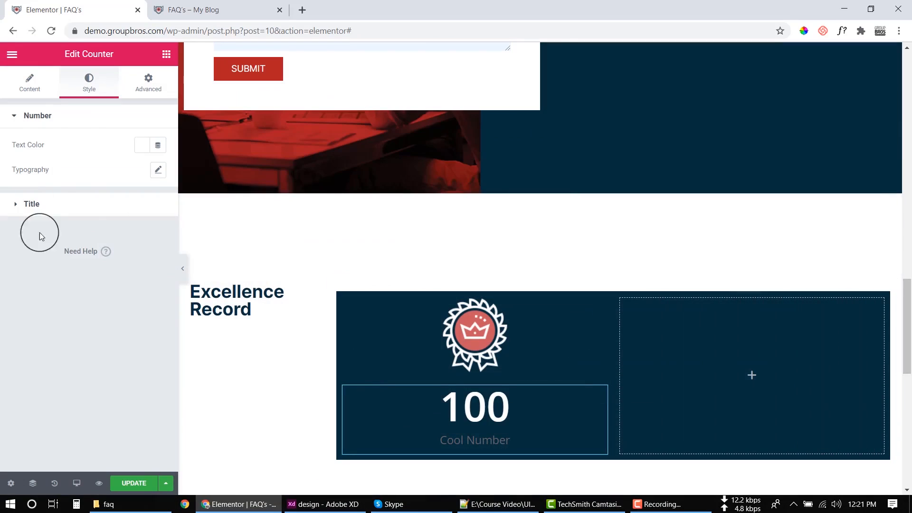
left_click(30, 90)
left_click(85, 80)
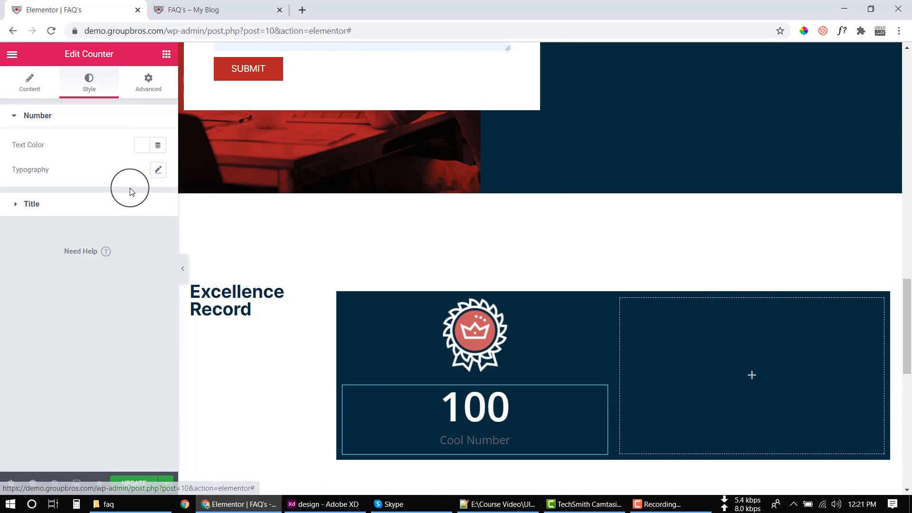
left_click(135, 205)
left_click(145, 177)
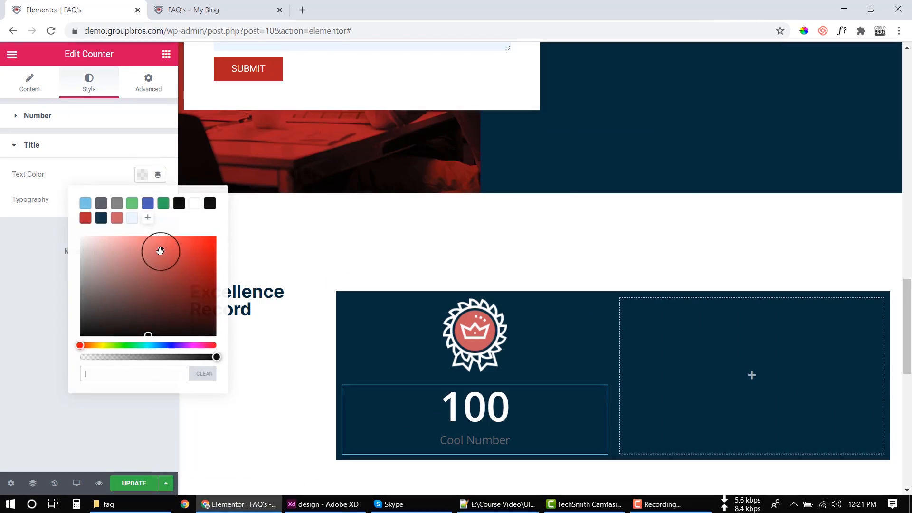
left_click_drag(159, 250, 86, 218)
left_click(25, 263)
Change the counter's title to "Project Done".
left_click(28, 82)
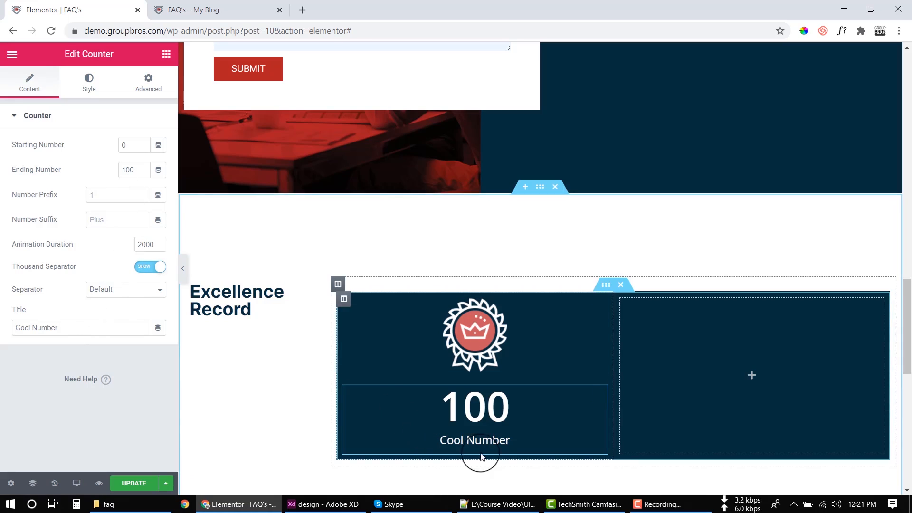
left_click_drag(88, 332, 1, 325)
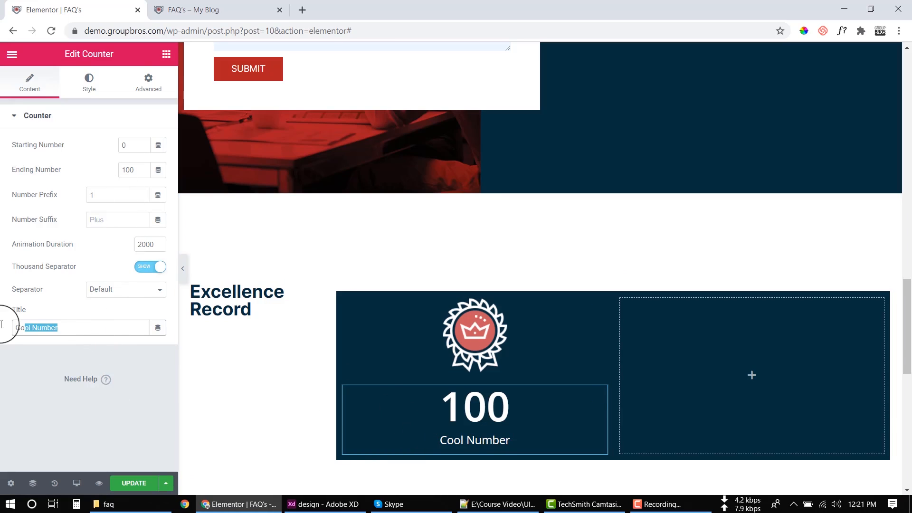
type("Project Done")
left_click(28, 377)
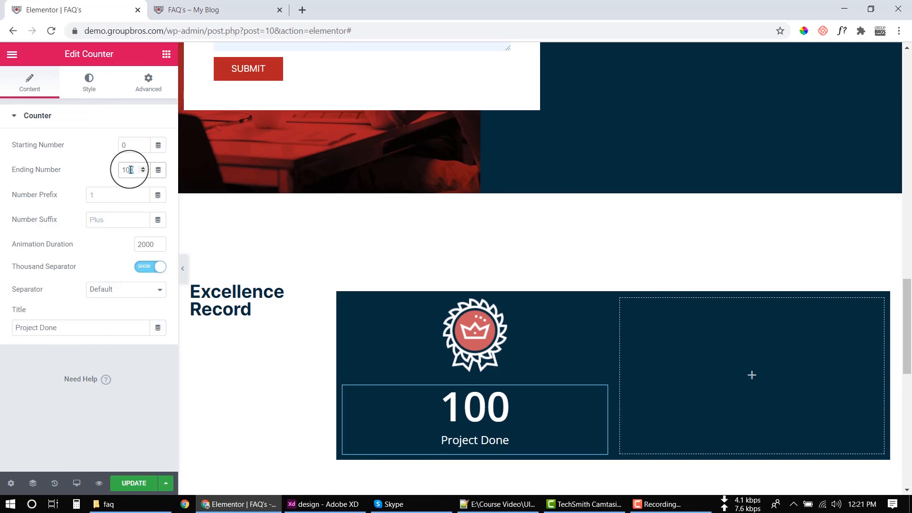
Set the counter's ending number to 160 and its number suffix to "+".
key("BackSpace")
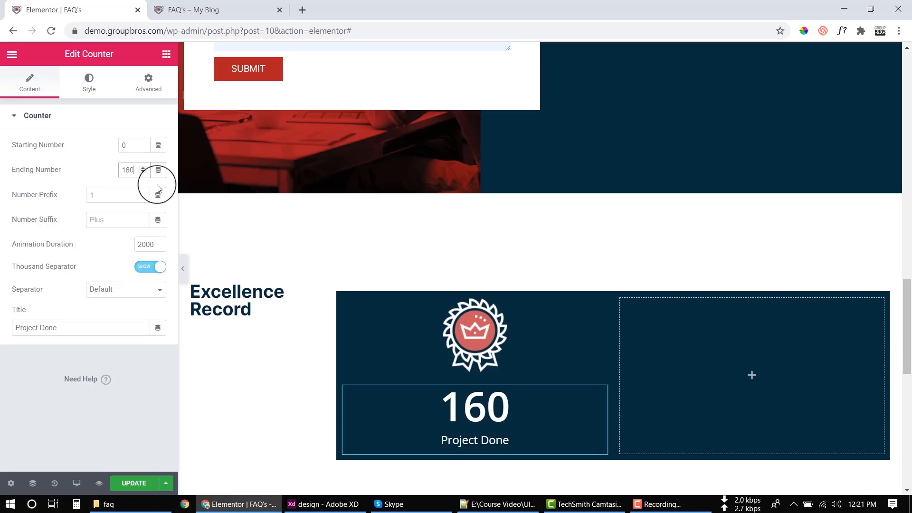
type("+")
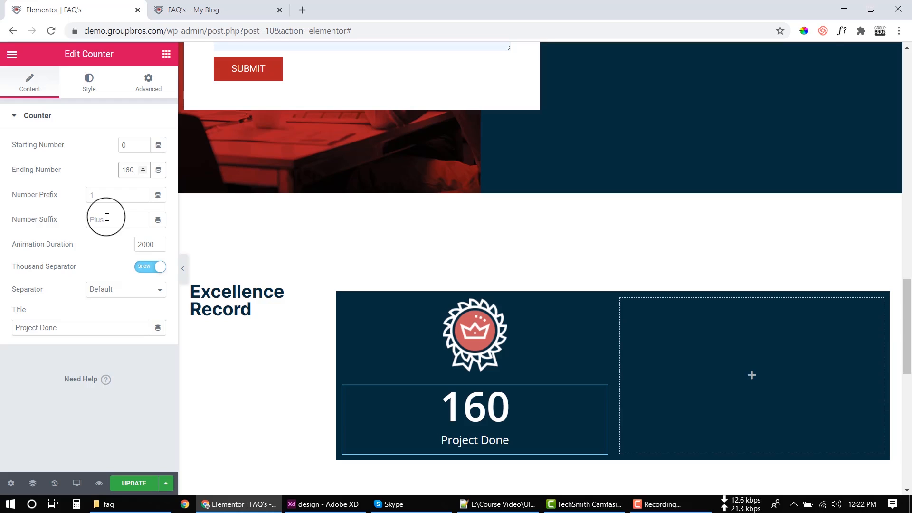
left_click(114, 194)
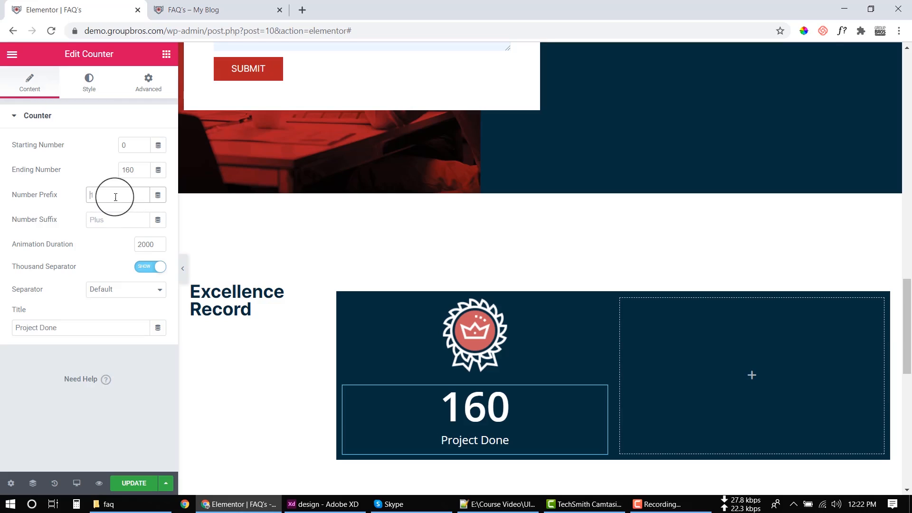
left_click(112, 218)
type("+")
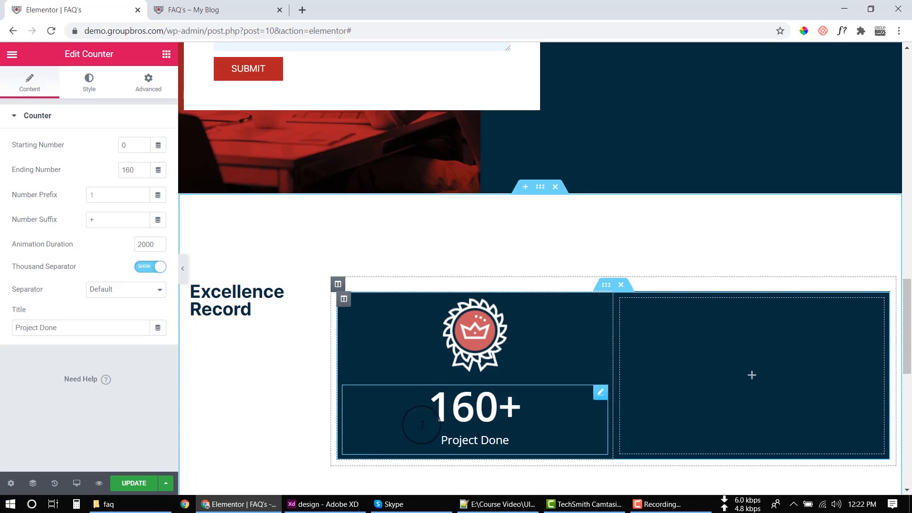
Check the Project Done figure in the Adobe XD design and set the counter's ending number to 190 in Elementor.
left_click(309, 504)
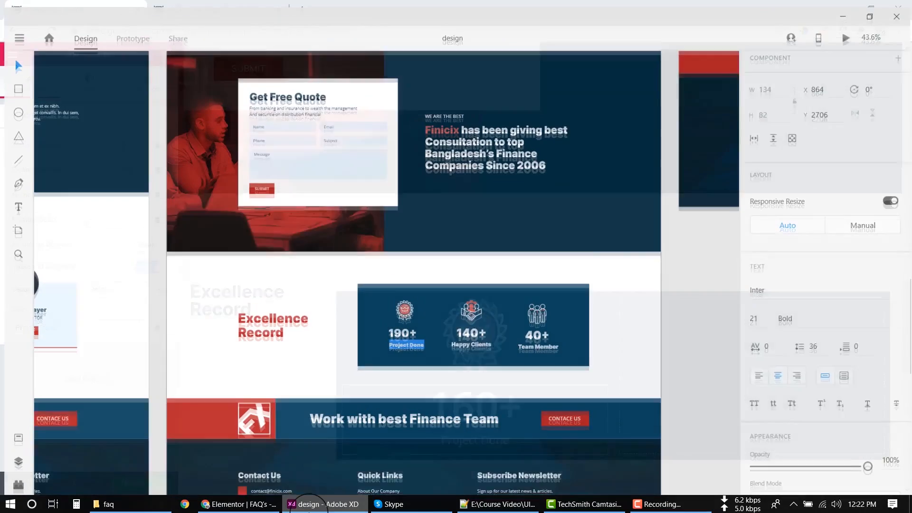
left_click(413, 350)
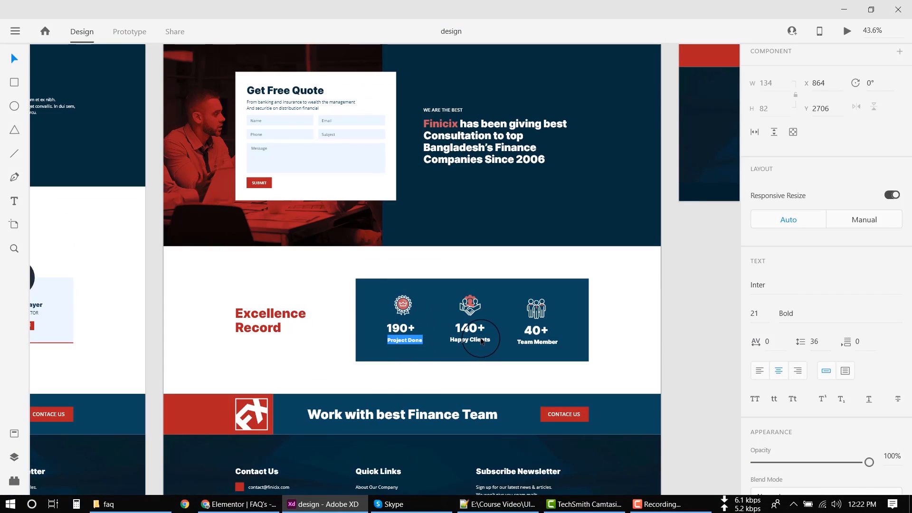
left_click(422, 338)
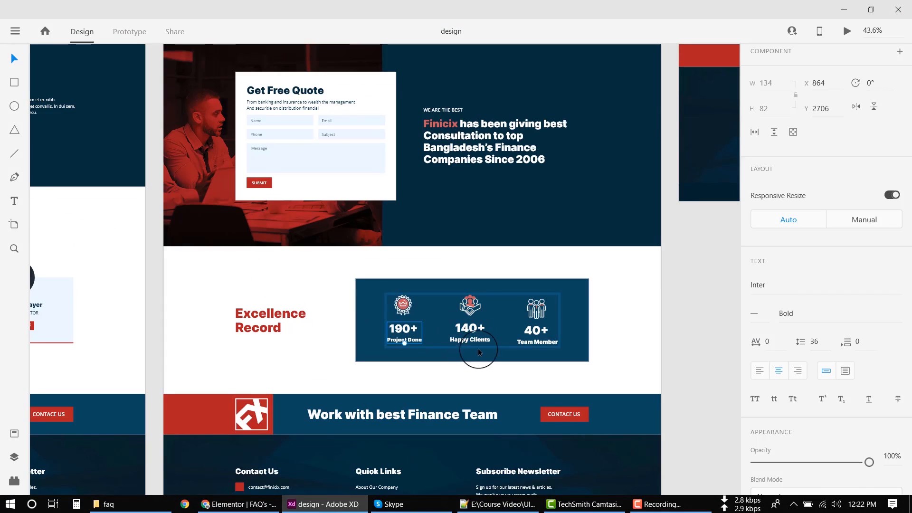
scroll(480, 351, "up", 5, "ctrl")
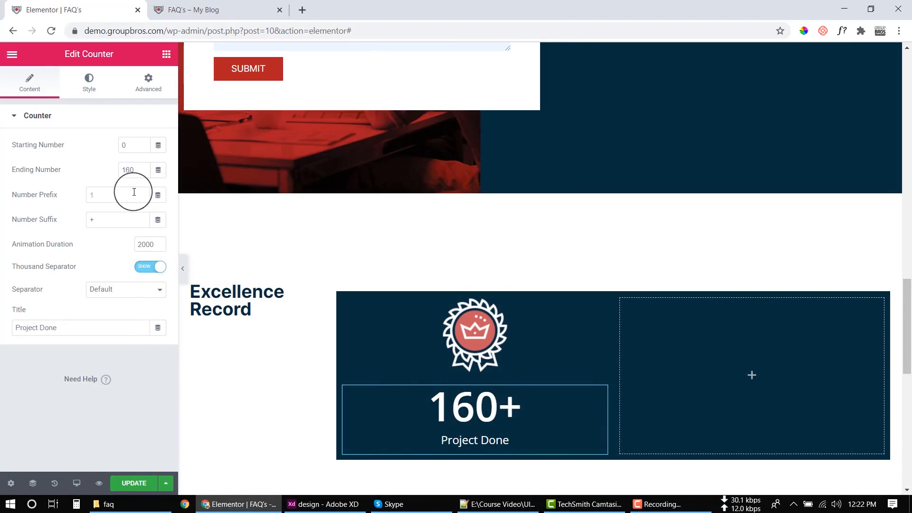
key("BackSpace")
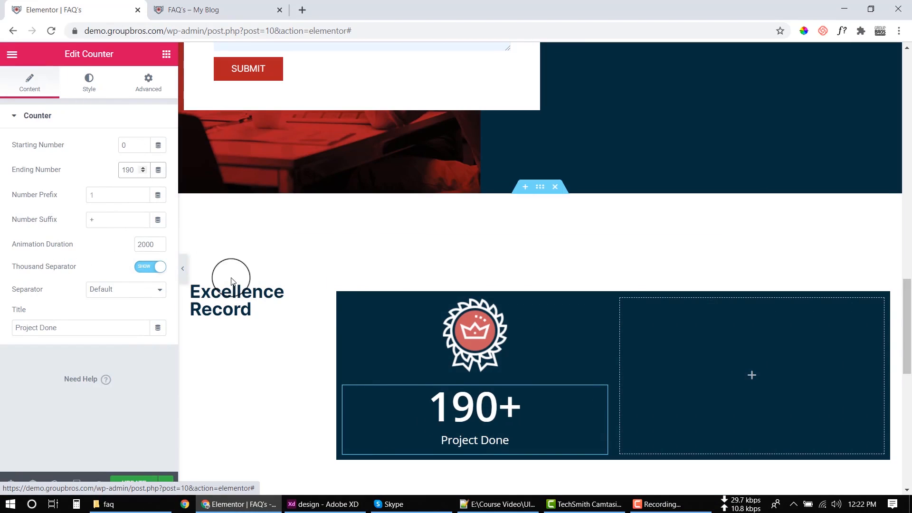
Give the inner section's first column a padding of 40 px on all sides.
left_click(344, 299)
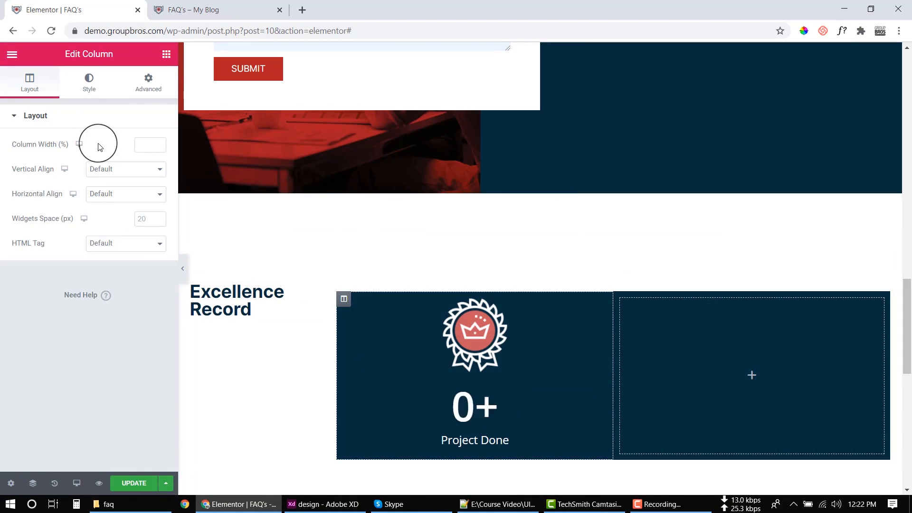
left_click(144, 85)
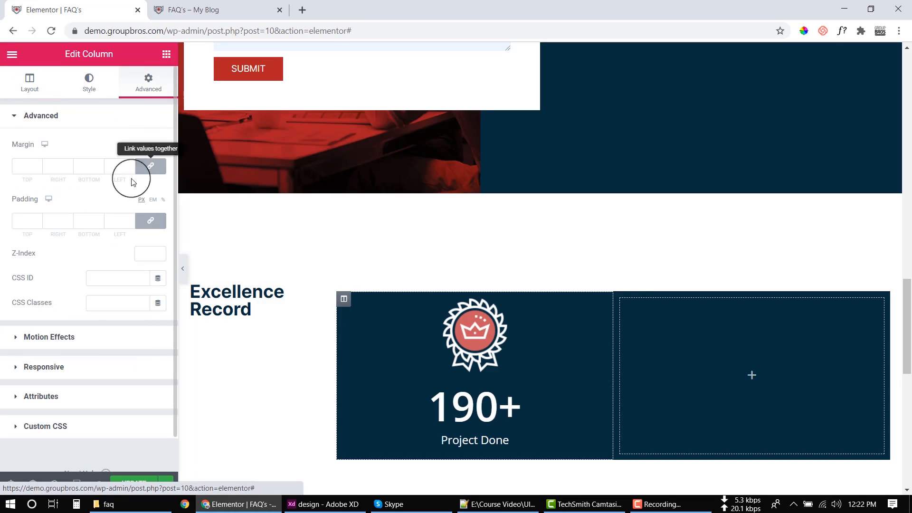
type("40")
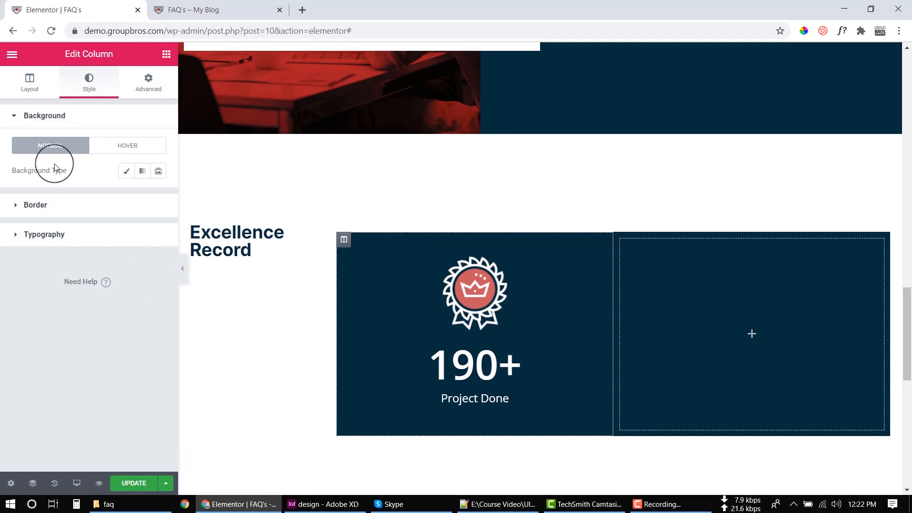
Try moving the Project Done counter above the inner section, and return it below the badge image.
left_click(574, 348)
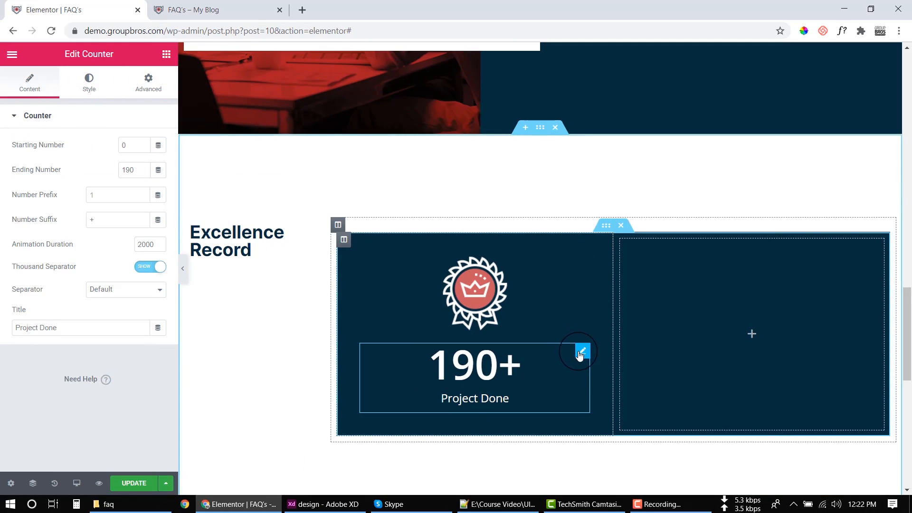
left_click(301, 501)
left_click(302, 500)
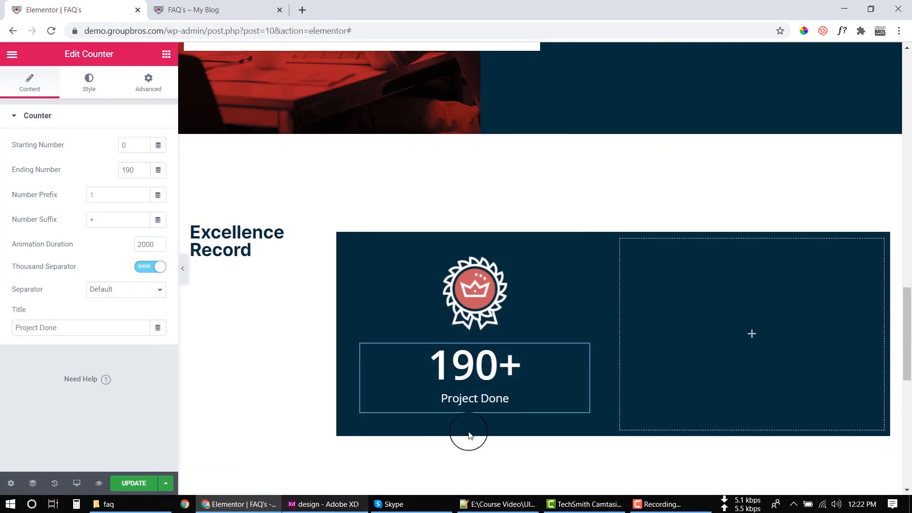
left_click_drag(567, 360, 599, 237)
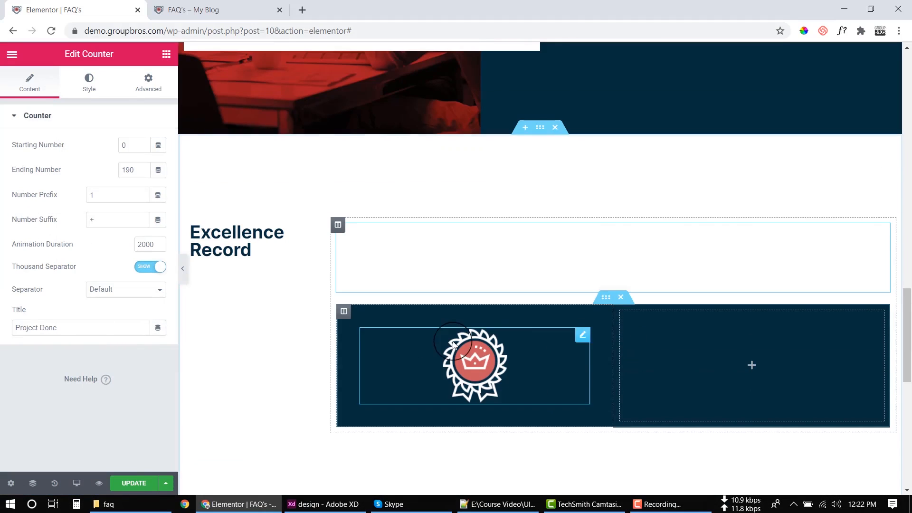
left_click_drag(881, 237, 551, 387)
Set the font family of the counter's number to Inter Bold.
left_click(90, 81)
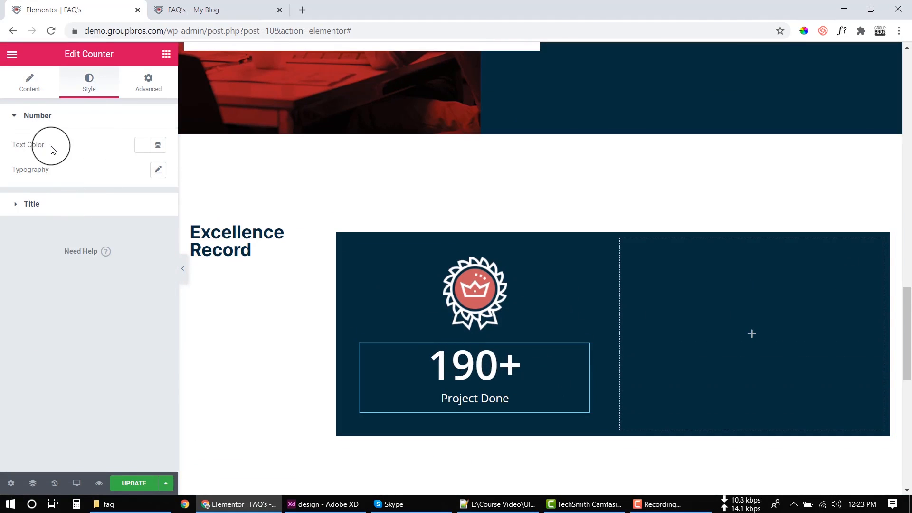
left_click(156, 171)
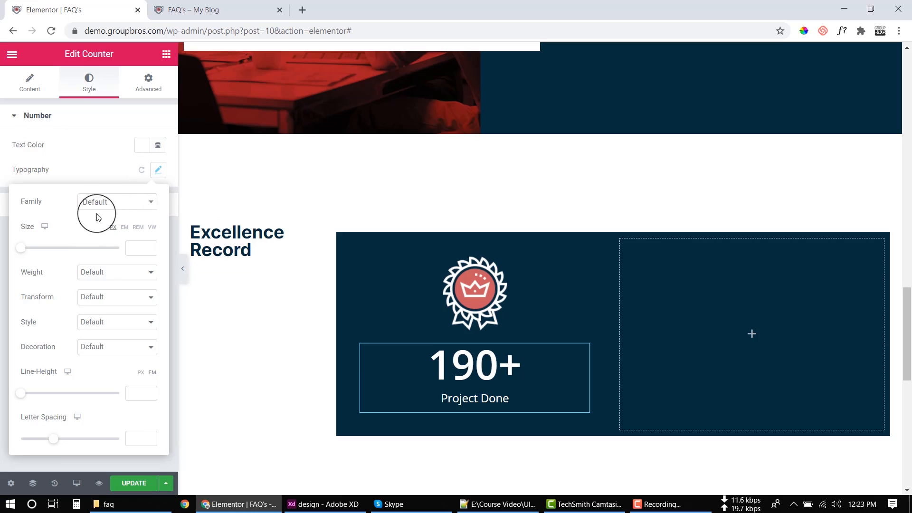
left_click(114, 202)
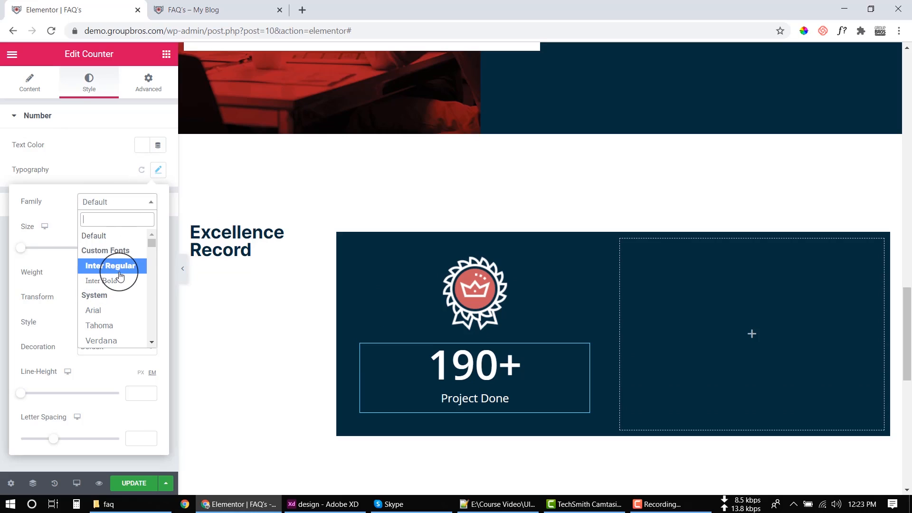
left_click(117, 281)
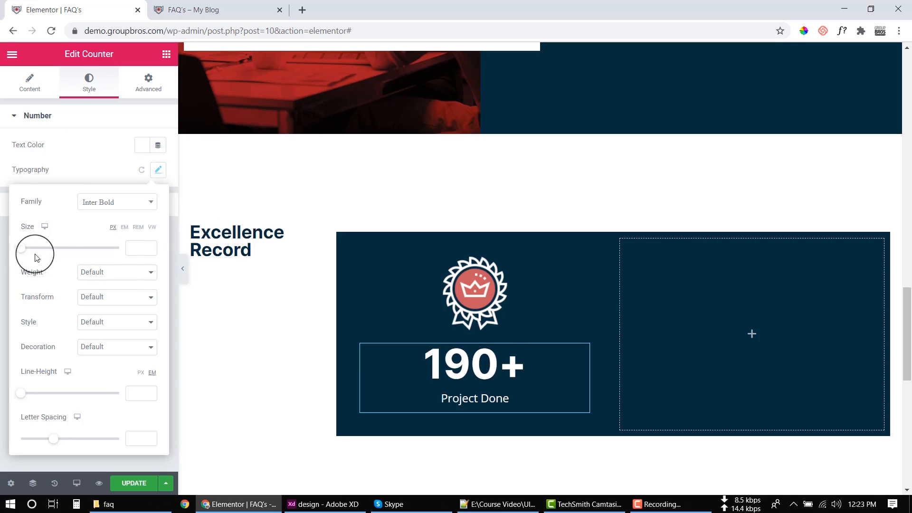
Set the counter title's font family to Inter Bold and its size to 24 px.
left_click(107, 176)
left_click(62, 214)
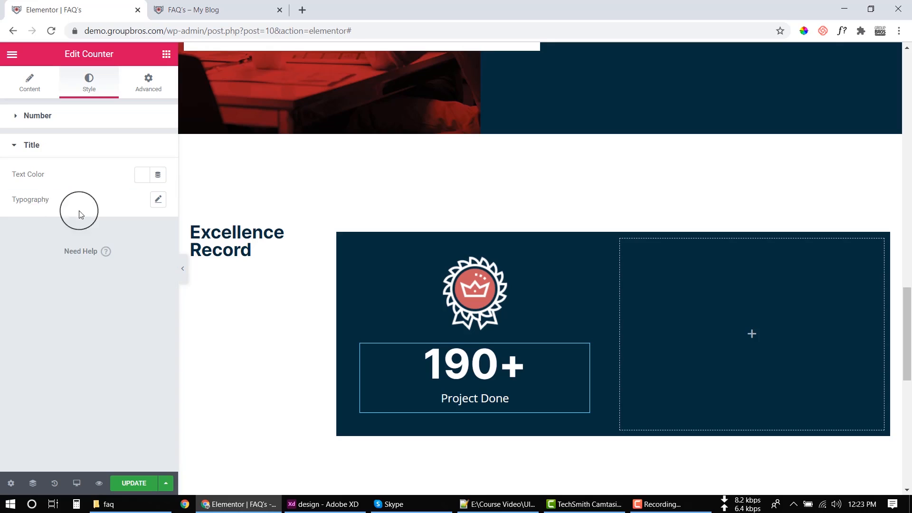
left_click(158, 200)
left_click(123, 235)
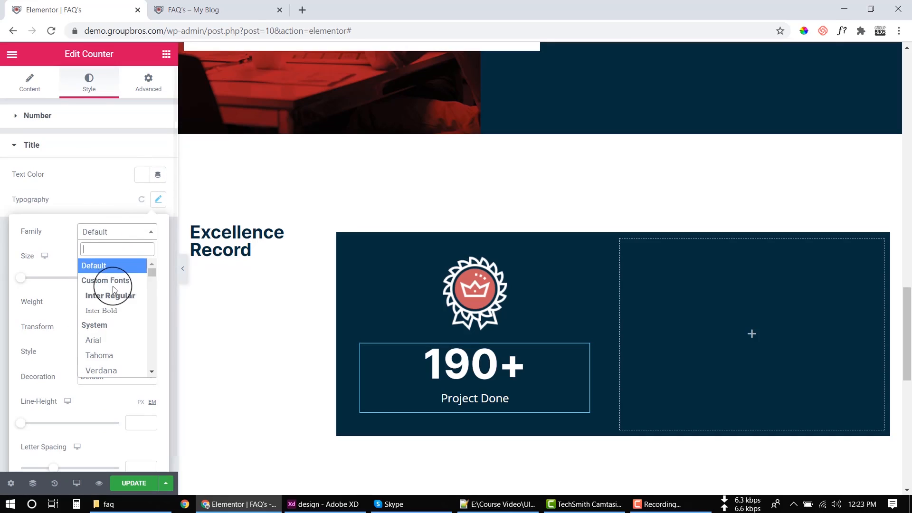
left_click(117, 311)
left_click_drag(24, 284, 34, 285)
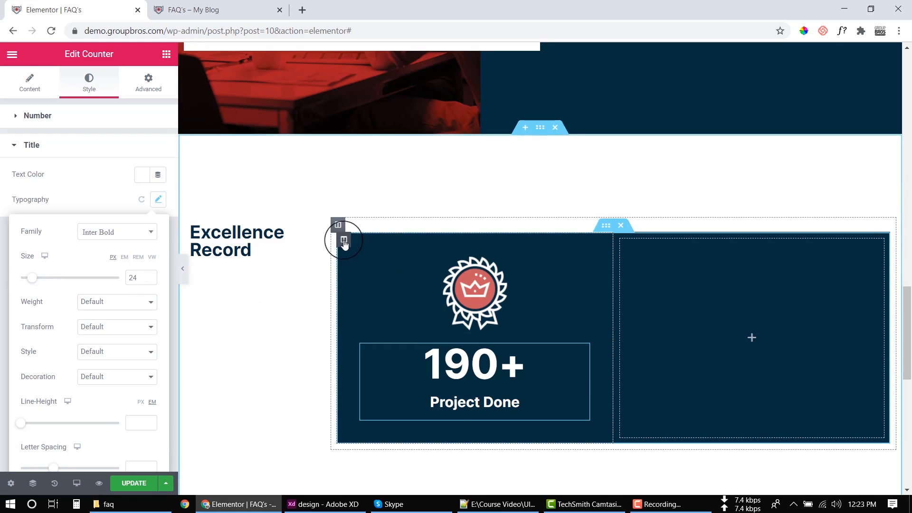
Duplicate the Project Done column twice and delete the empty column of the inner section.
right_click(342, 240)
left_click(380, 298)
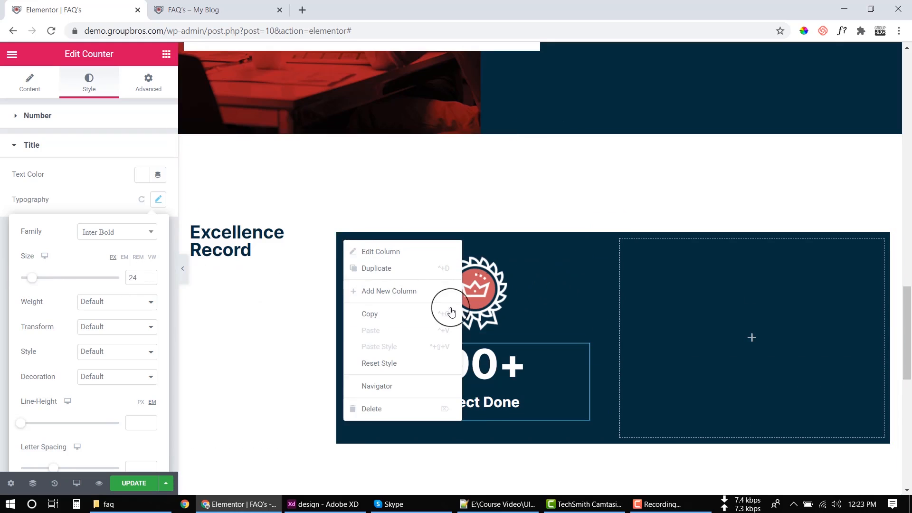
left_click(654, 337)
right_click(348, 240)
left_click(367, 265)
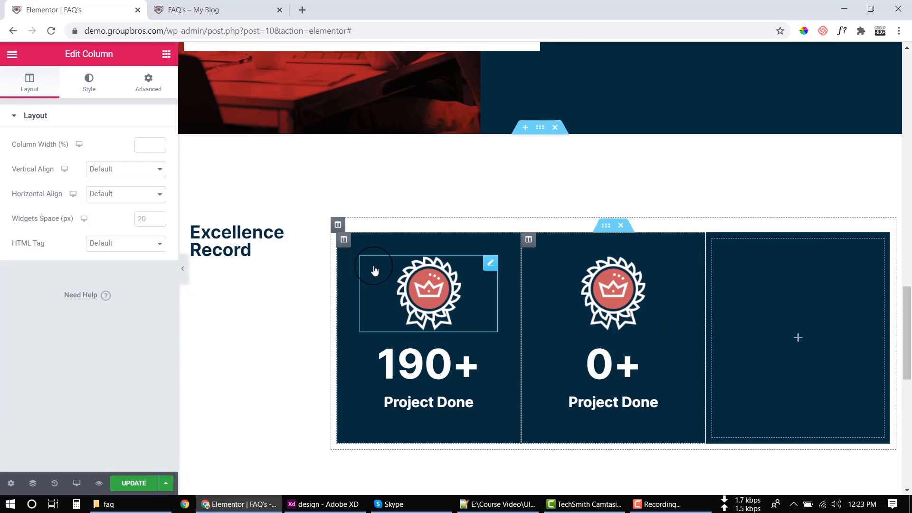
right_click(529, 240)
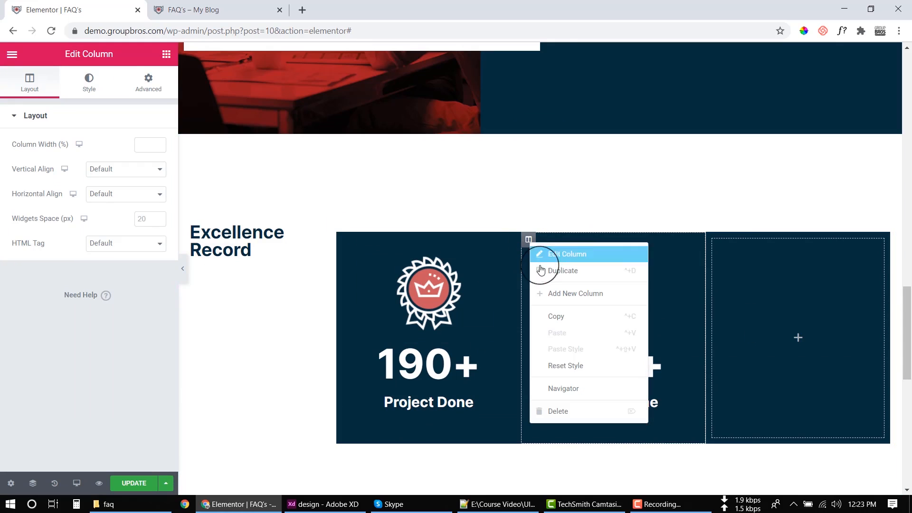
left_click(544, 269)
right_click(756, 240)
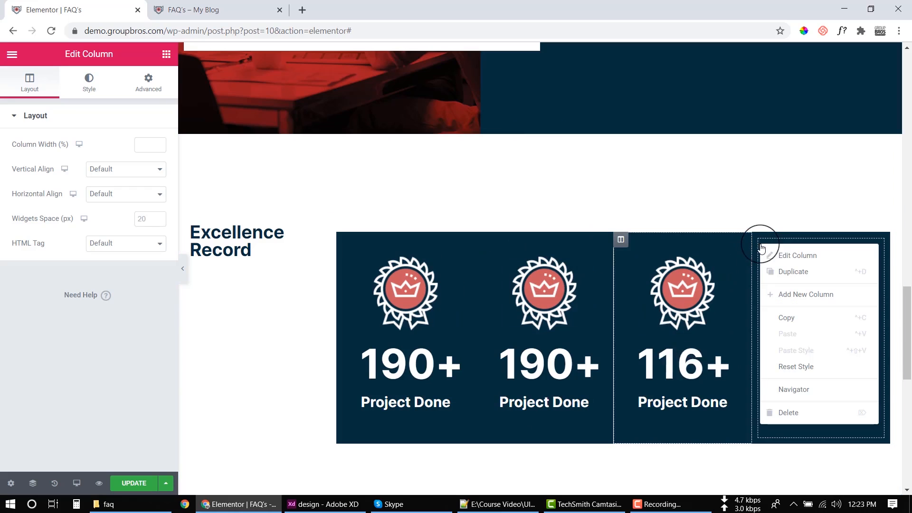
left_click(795, 411)
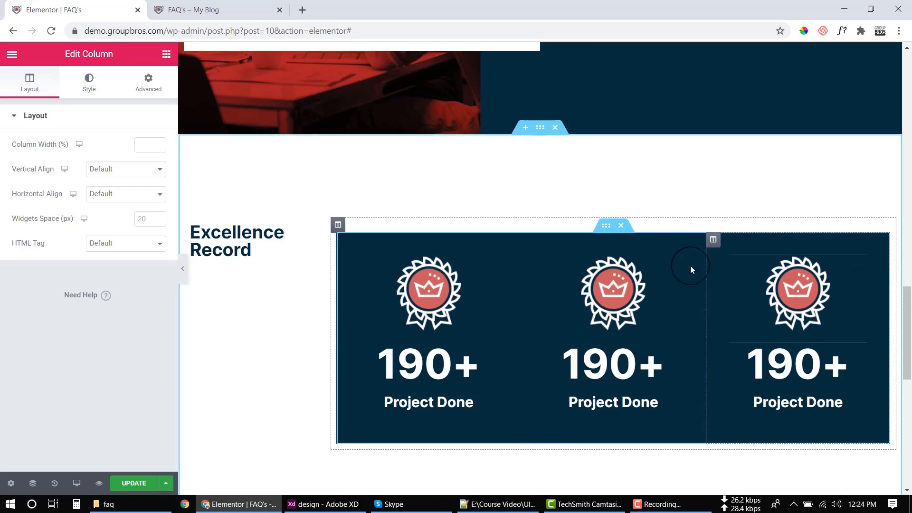
Set the Excellence Record section's vertical alignment to Middle and check the layout at full width.
left_click(539, 131)
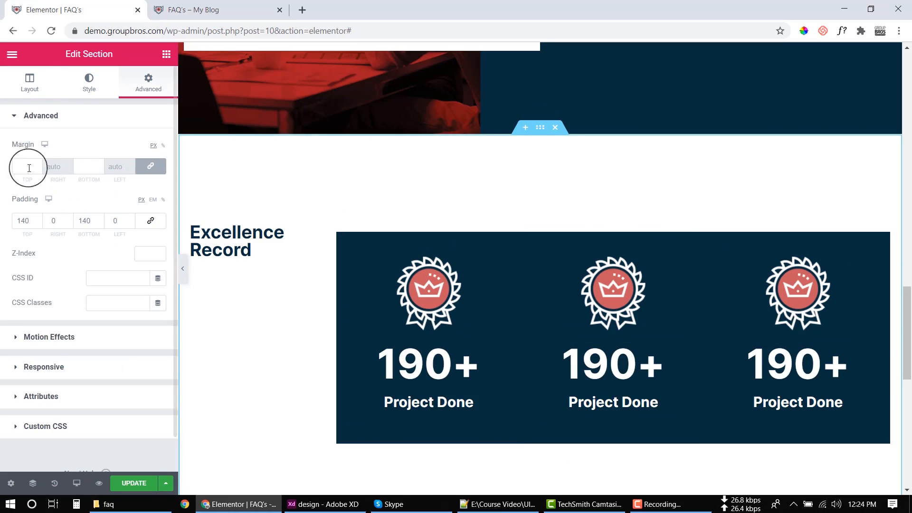
left_click(26, 80)
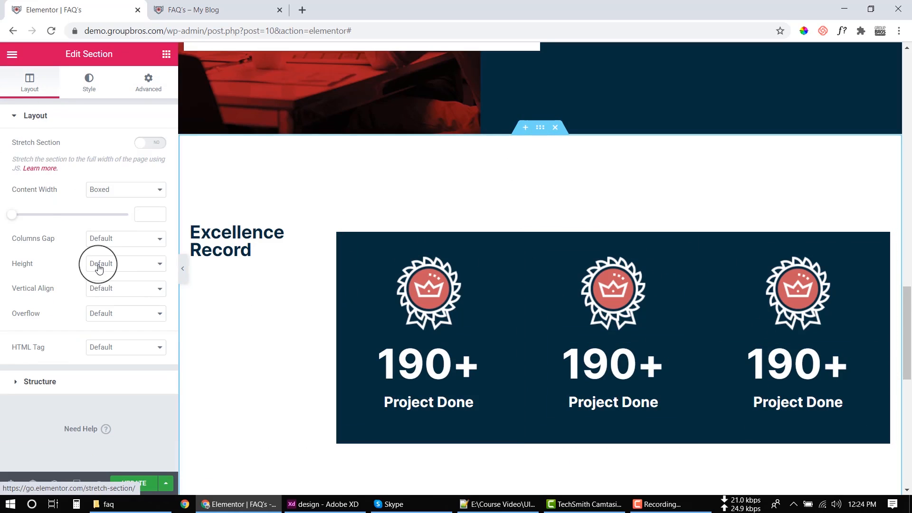
left_click(122, 287)
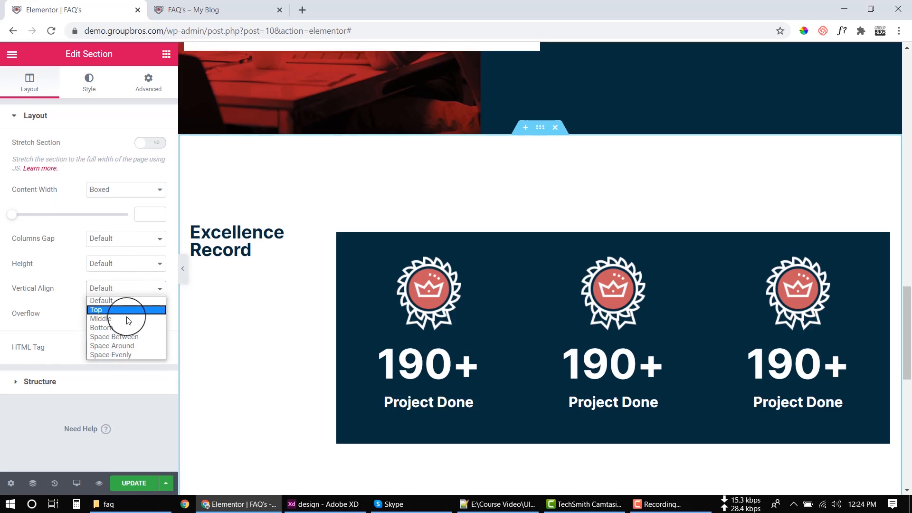
left_click(125, 319)
left_click(179, 269)
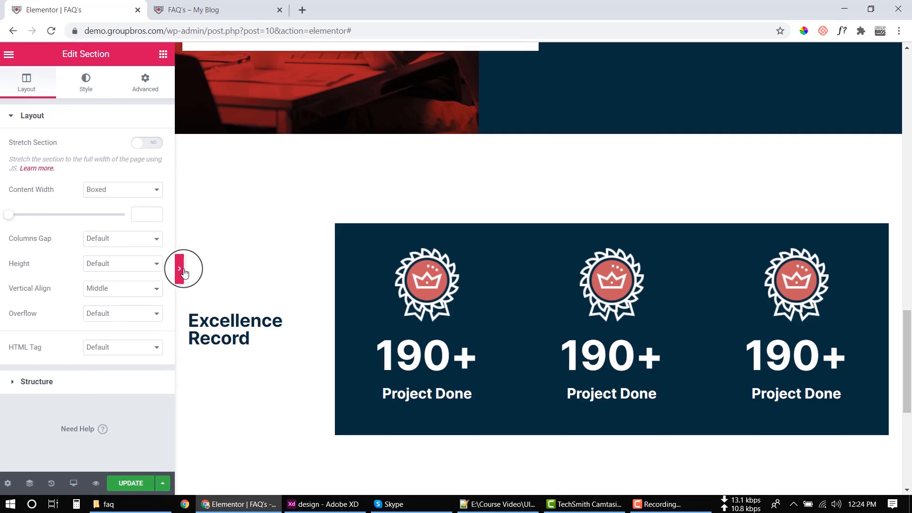
scroll(628, 280, "down", 5)
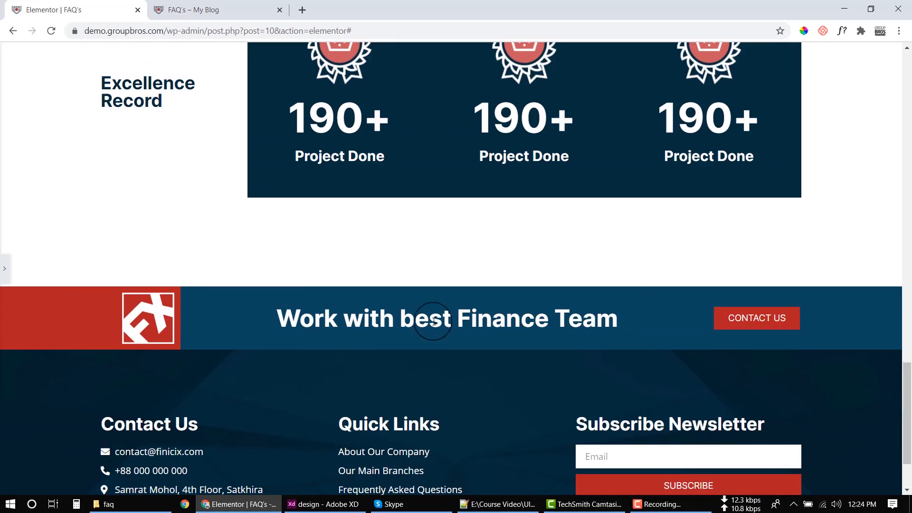
left_click(5, 269)
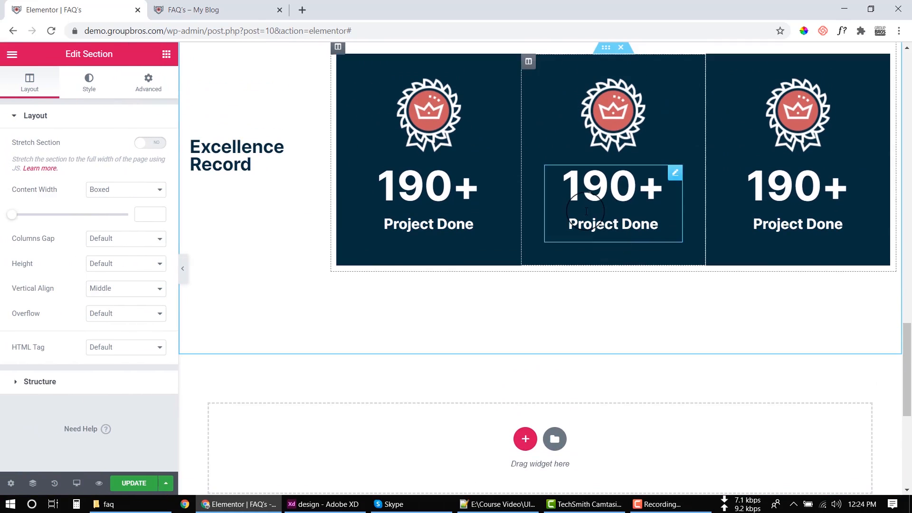
Reduce the first column's badge image width to 24% and compare it with the Excellence Record icons in the Adobe XD design.
left_click(427, 120)
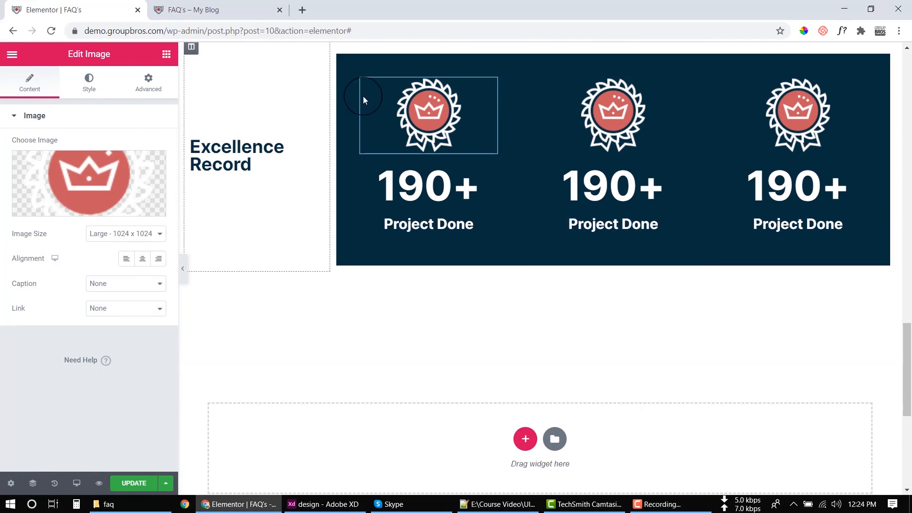
left_click(88, 82)
left_click_drag(12, 166, 39, 170)
left_click(322, 504)
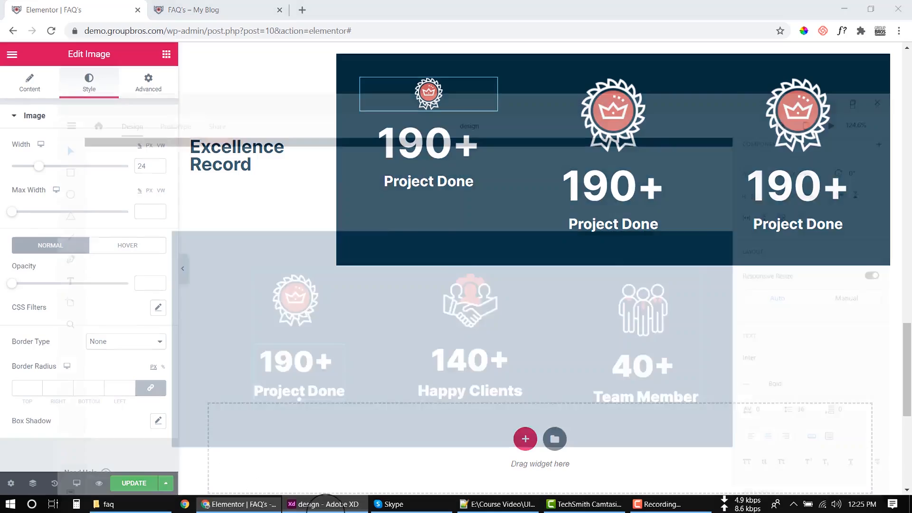
scroll(340, 332, "down", 3)
left_click_drag(337, 348, 423, 330)
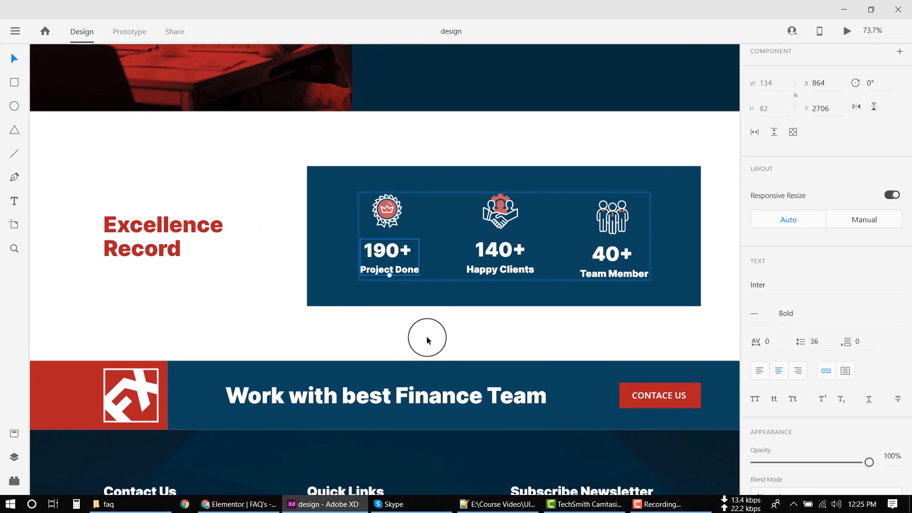
left_click(339, 510)
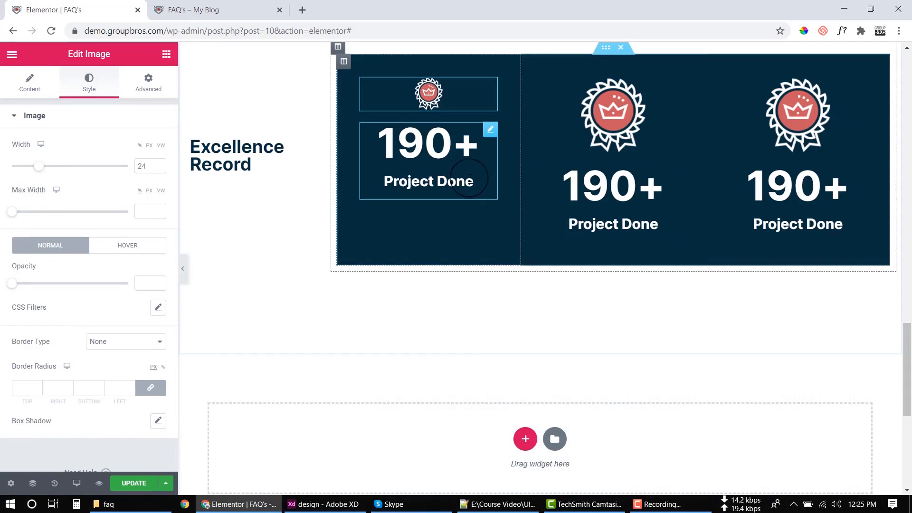
Reduce the font size of the number in the first column's counter in Elementor.
left_click(427, 157)
left_click(80, 117)
left_click(157, 169)
left_click_drag(23, 253, 46, 253)
left_click(148, 183)
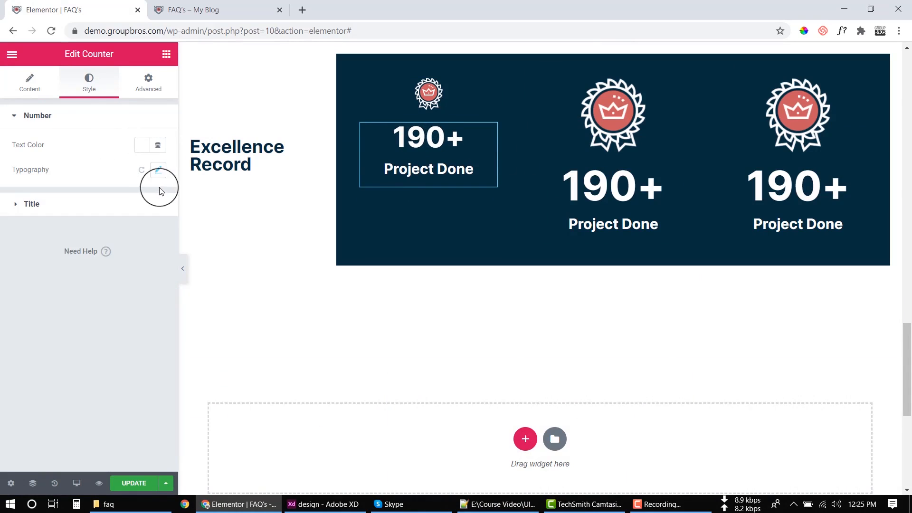
Inspect the font size of the 190+ text in the Adobe XD design and return to Elementor.
left_click(159, 170)
left_click(159, 173)
left_click(325, 503)
double_click(397, 254)
left_click(395, 251)
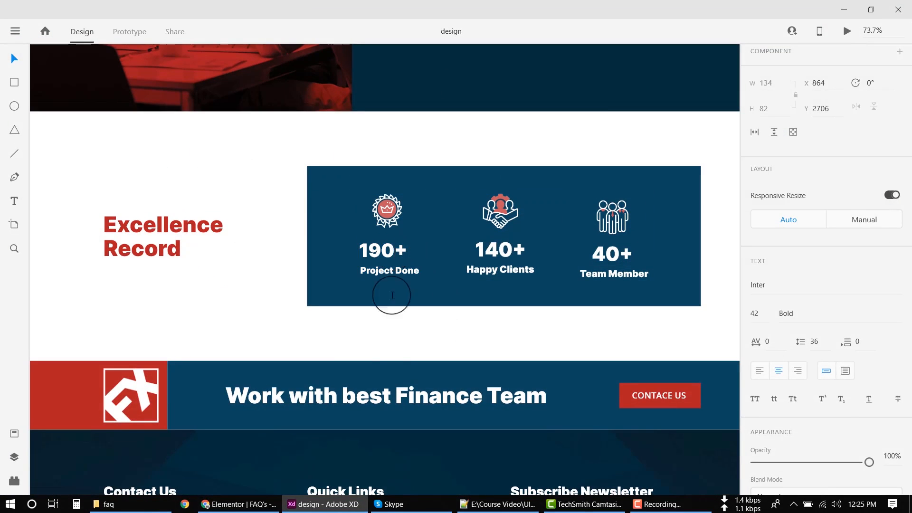
key("alt+Tab")
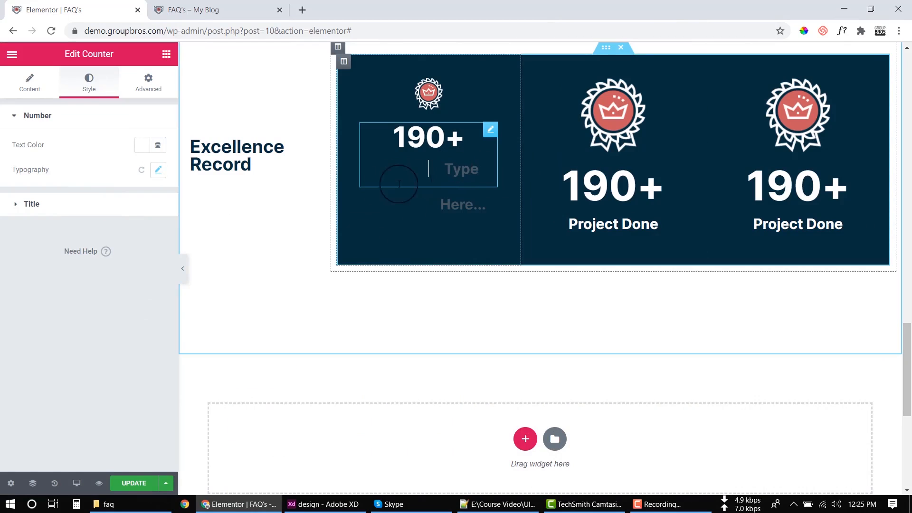
Restore the first counter's title text to Project Done.
left_click(29, 82)
left_click_drag(58, 327, 7, 336)
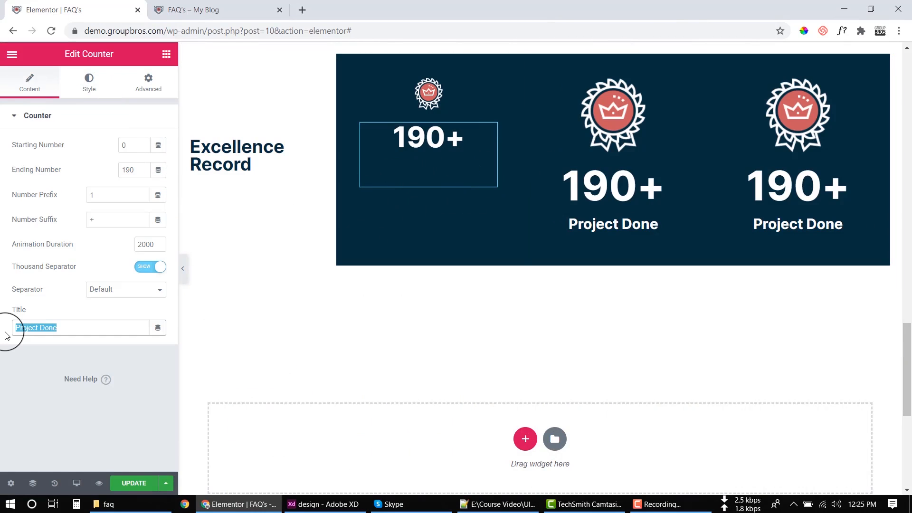
key("BackSpace")
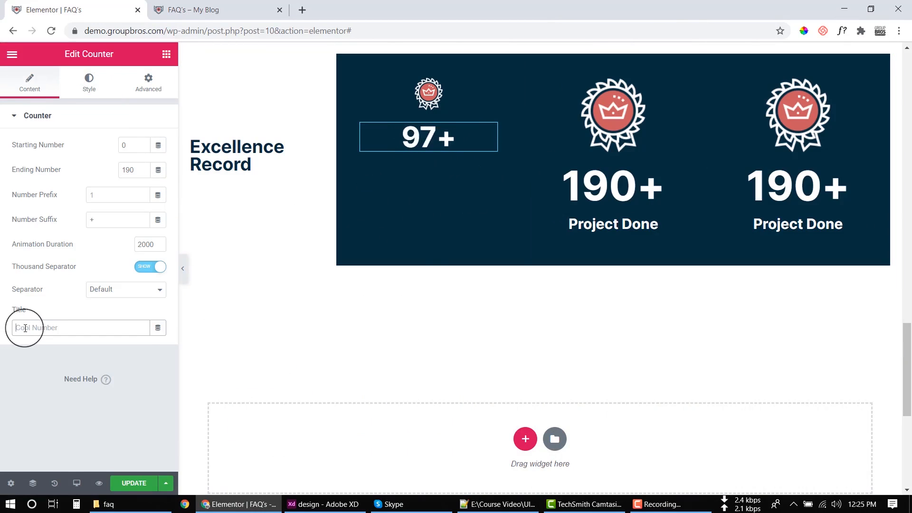
left_click(25, 328)
key("ctrl+z")
Set the first counter's title font size to 19 px after a glance at the Adobe XD design.
left_click(99, 86)
left_click(73, 205)
left_click(147, 205)
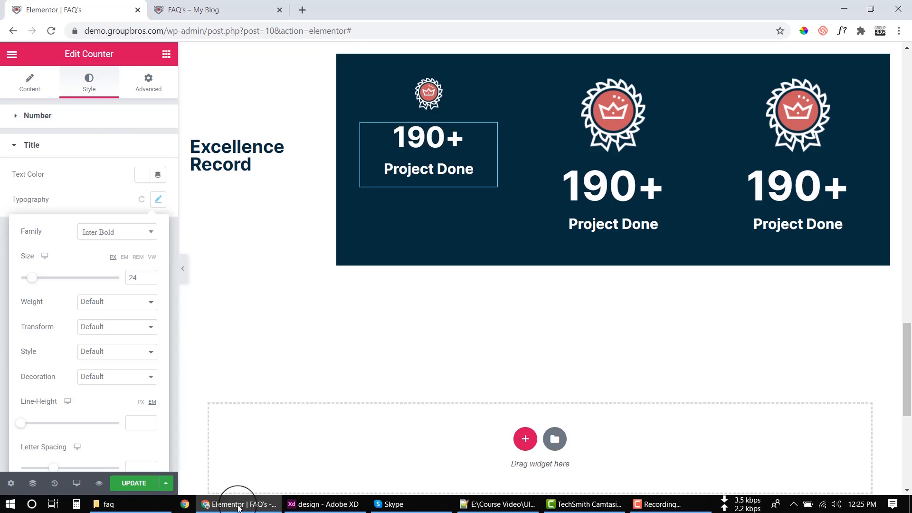
left_click(303, 504)
left_click(140, 340)
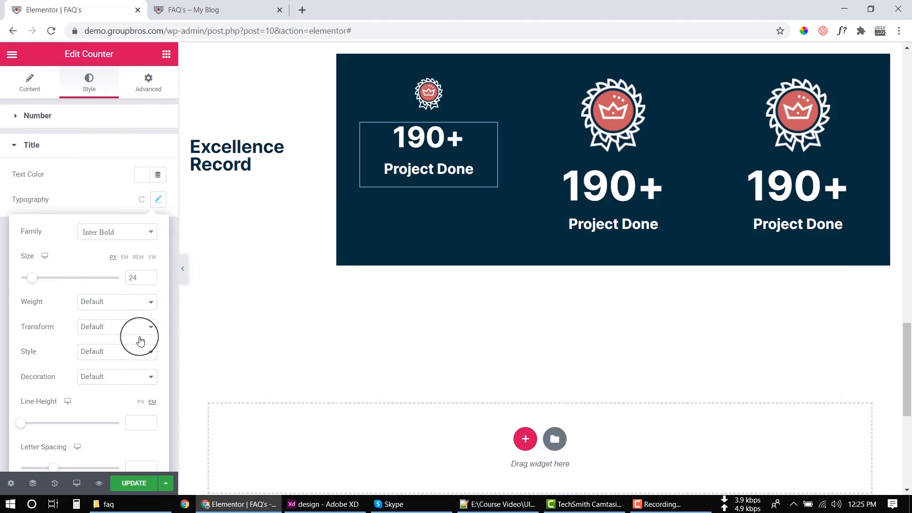
left_click(149, 277)
left_click(149, 280)
left_click(150, 280)
left_click(150, 280)
left_click(149, 280)
left_click(149, 280)
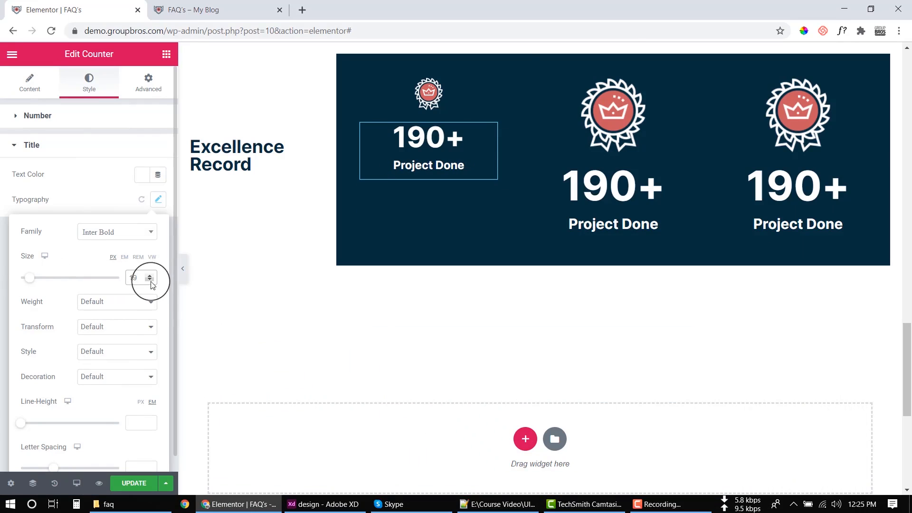
Delete the second and third columns that still have the larger badge and counter.
right_click(531, 63)
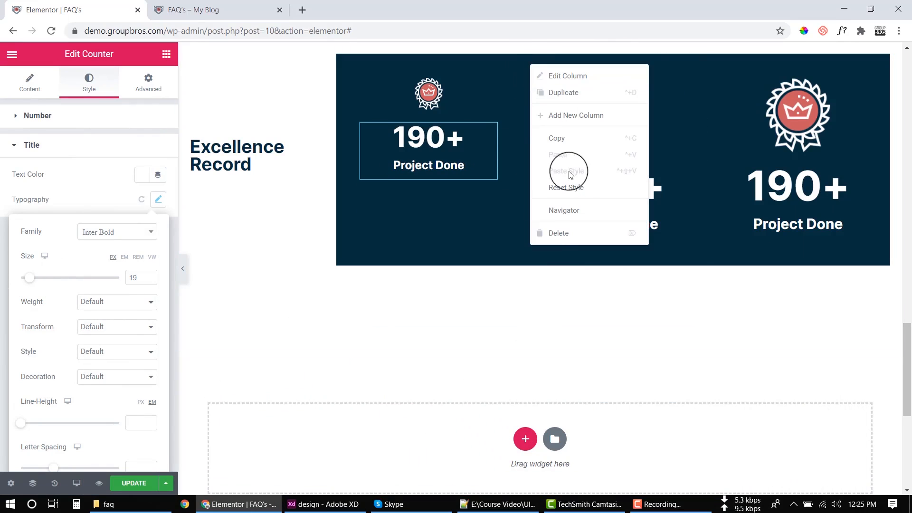
left_click(558, 233)
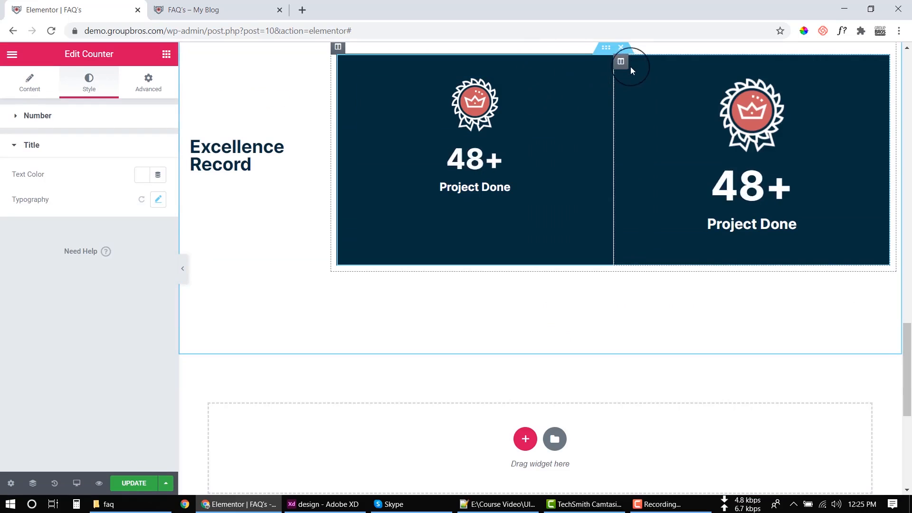
right_click(620, 62)
left_click(649, 233)
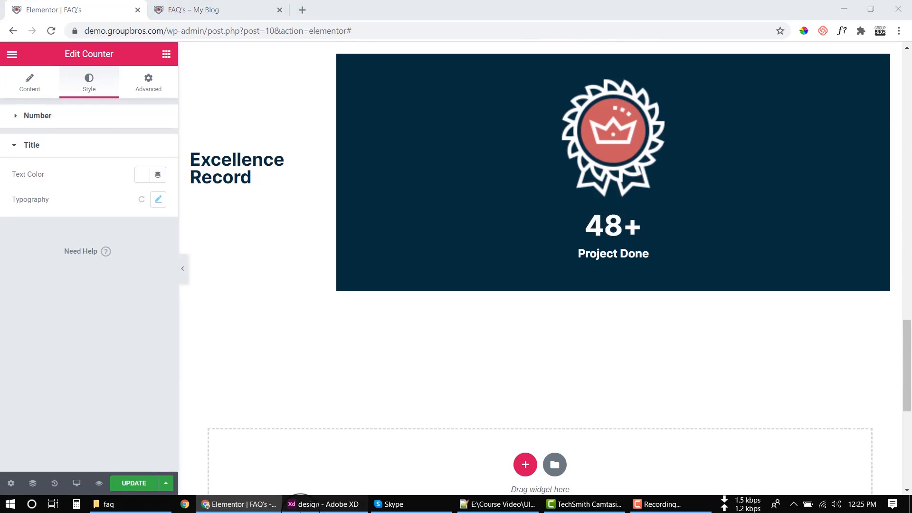
Duplicate the restyled Project Done column twice to make three matching columns.
left_click(302, 504)
left_click(300, 506)
right_click(343, 62)
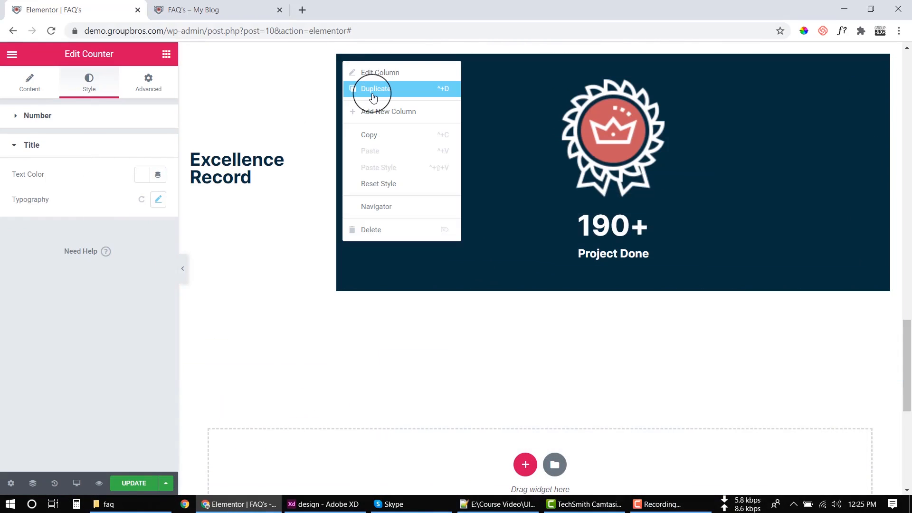
left_click(373, 95)
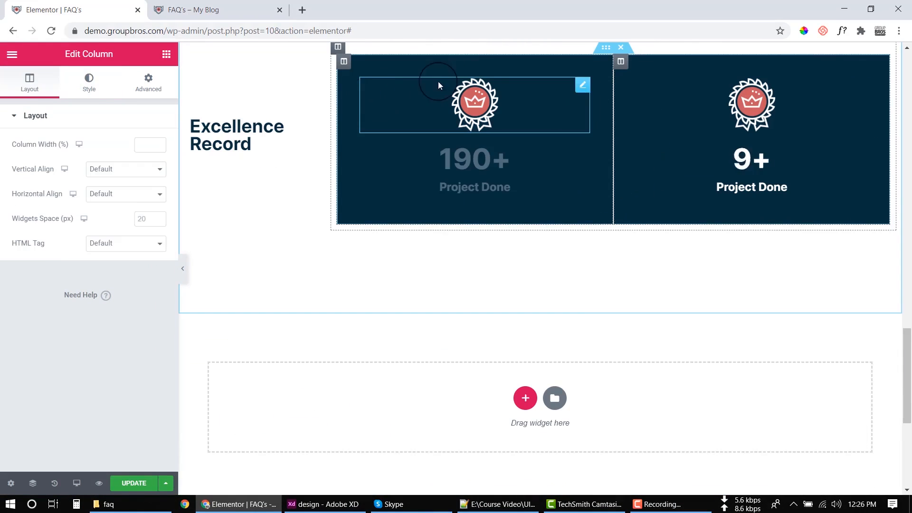
right_click(620, 62)
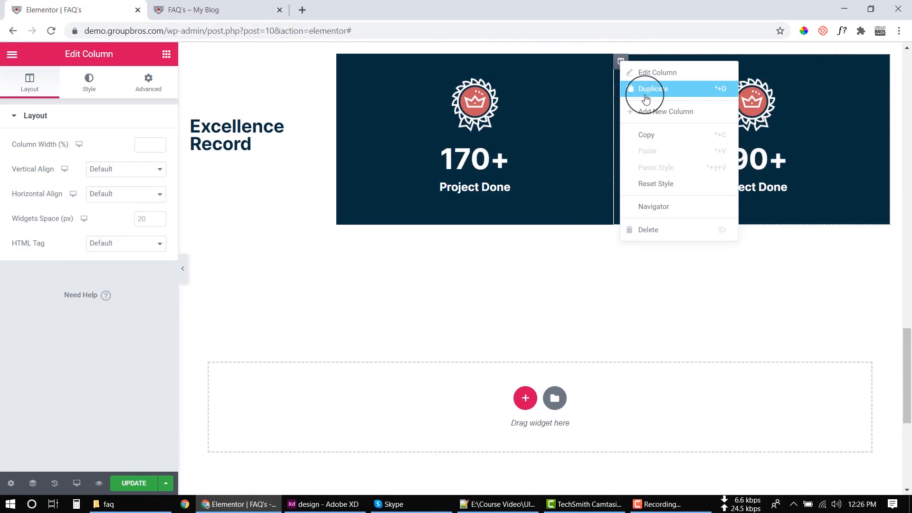
left_click(645, 89)
Replace the second column's badge with the Happy-Clients.png icon from the media library, checking the Adobe XD design for the match.
scroll(589, 280, "up", 1)
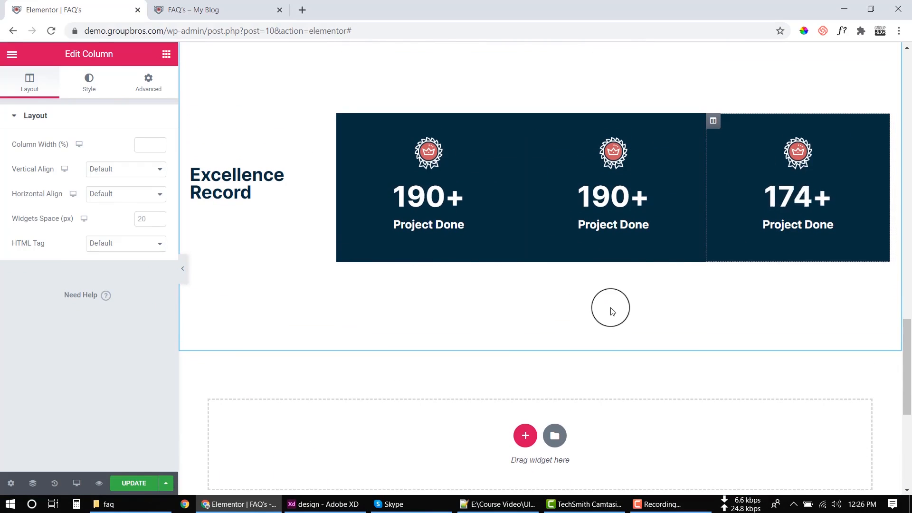
left_click(628, 157)
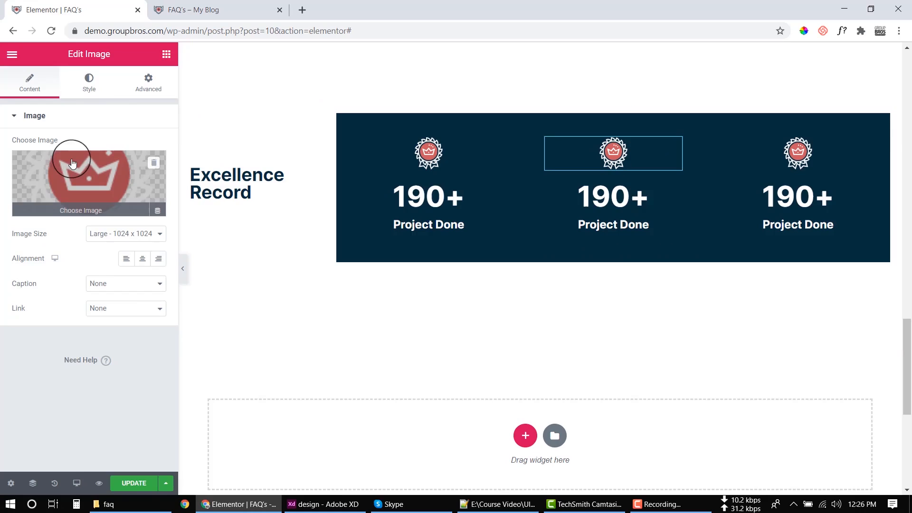
left_click(71, 159)
left_click(325, 502)
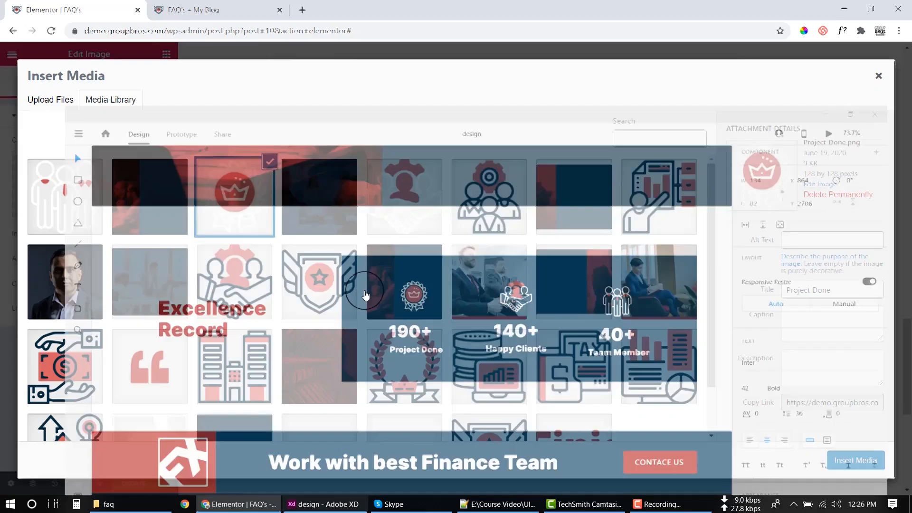
left_click(425, 226)
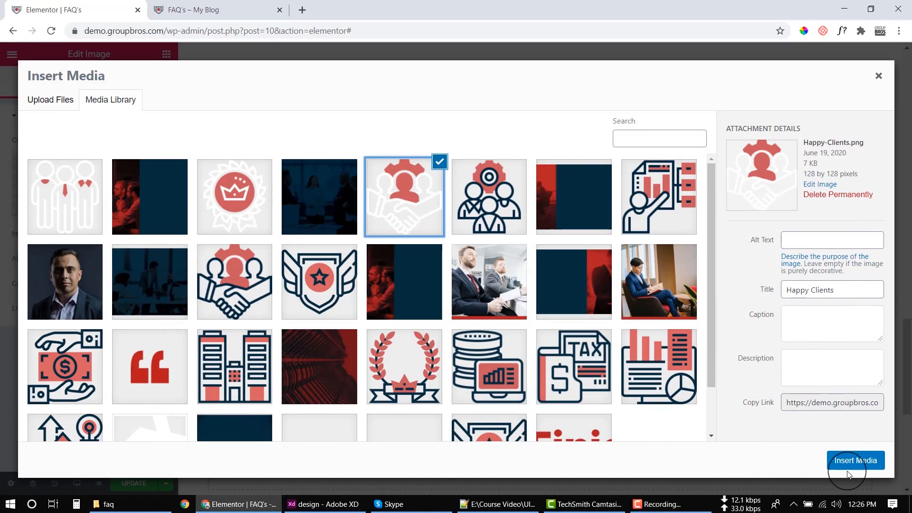
left_click(839, 460)
Replace the third column's badge with the white icon of three people in ties from the media library.
left_click(840, 153)
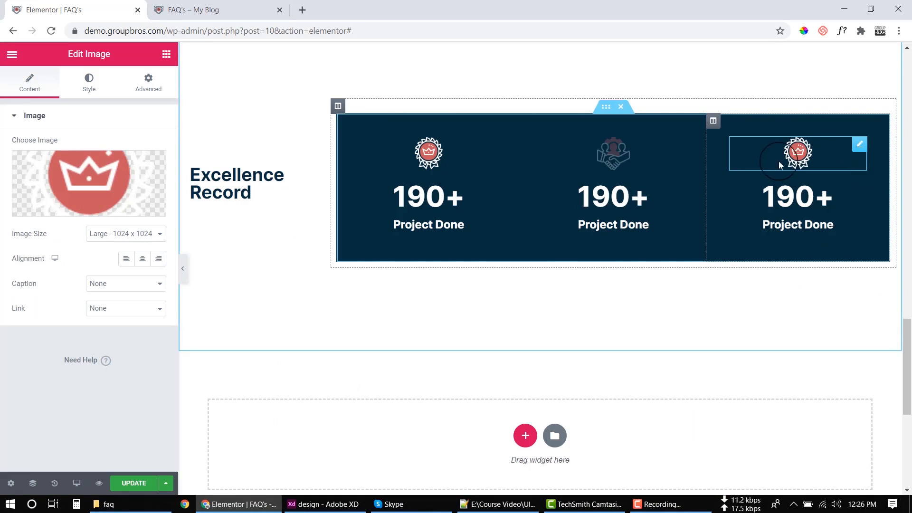
left_click(75, 176)
left_click(79, 209)
left_click(855, 458)
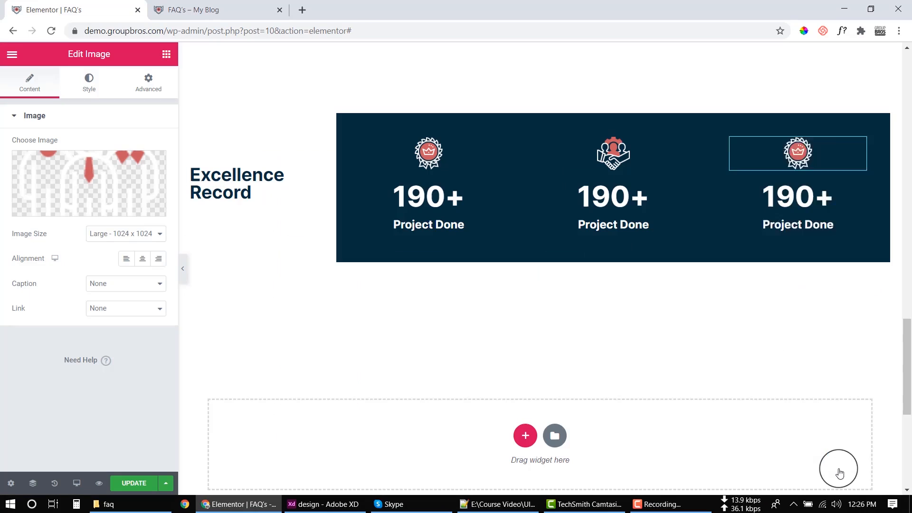
Copy the Happy Clients label text from the Excellence Record section of the Adobe XD design and return to Elementor.
left_click(307, 503)
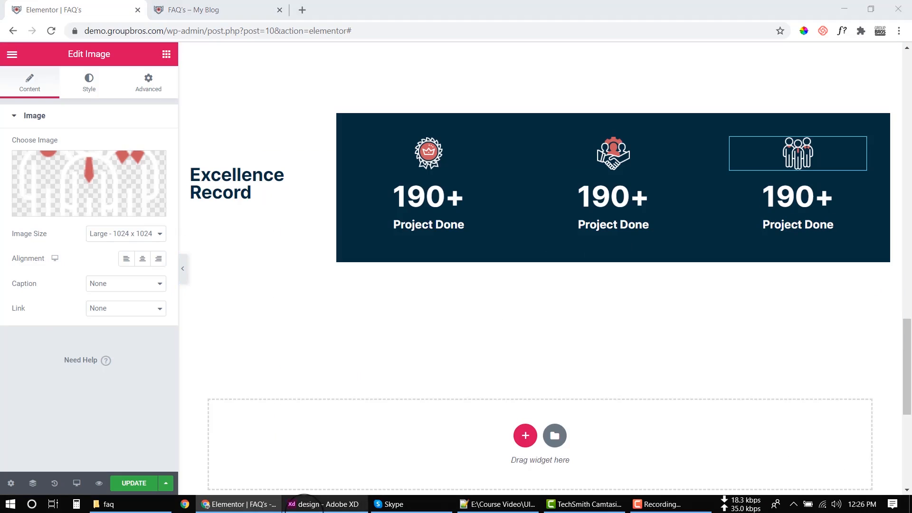
double_click(506, 269)
double_click(506, 269)
left_click(507, 271)
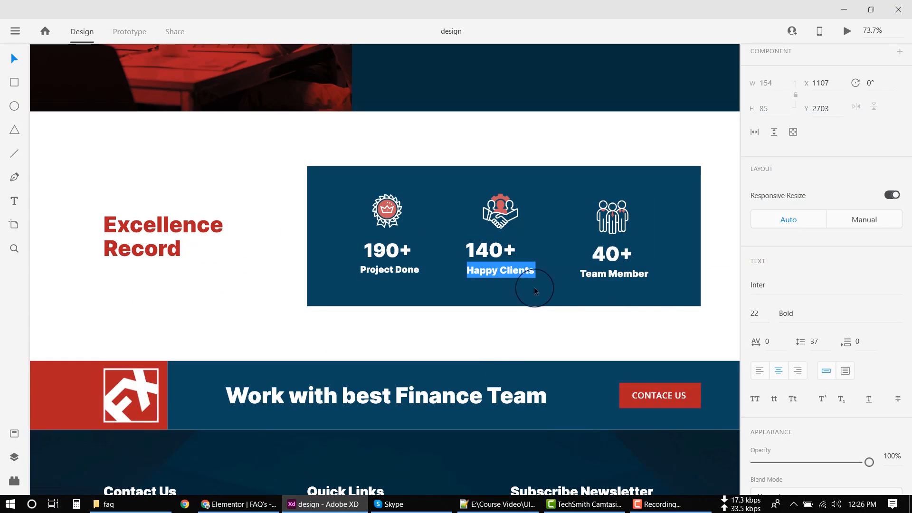
key("alt+Tab")
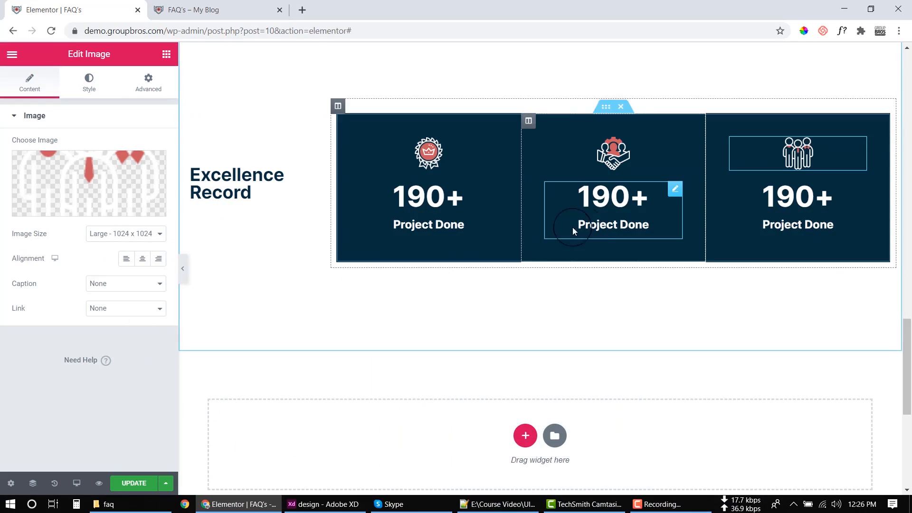
Set the second counter's ending number to 290 and its title to Happy Clients.
left_click(615, 195)
type("290")
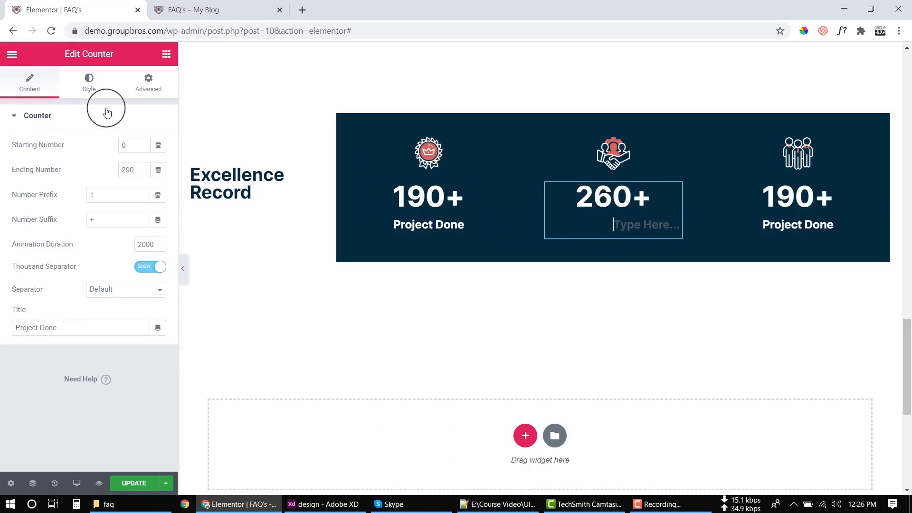
left_click_drag(67, 328, 5, 309)
type("Happy Clients")
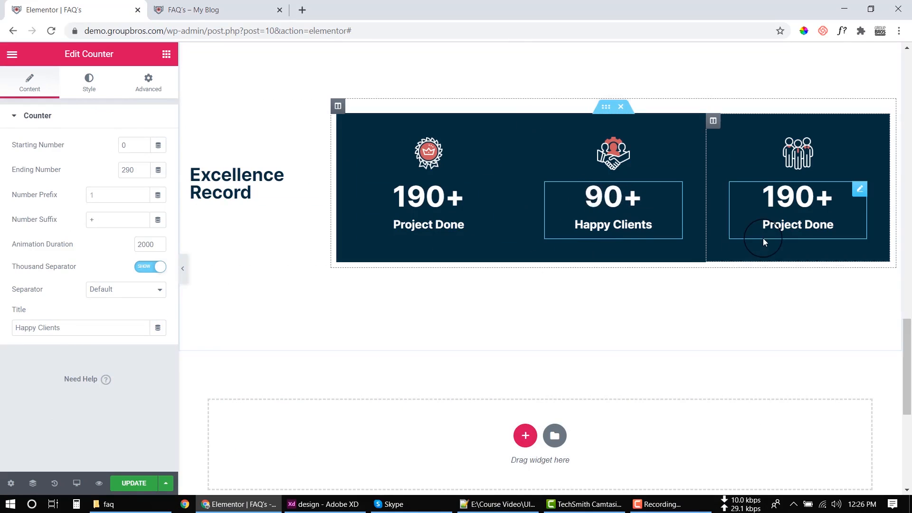
Set the third counter's ending number to 20 and its title to Team members.
left_click(796, 212)
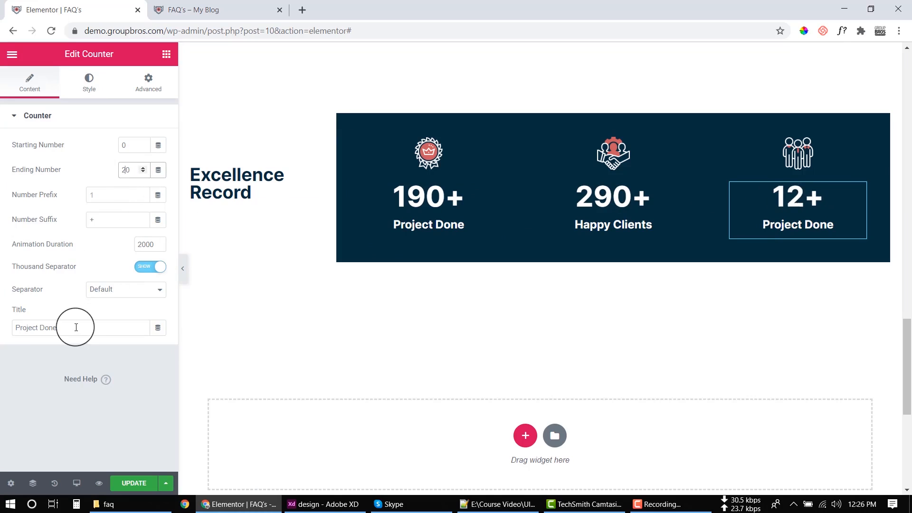
left_click_drag(75, 327, 13, 334)
type("Team members")
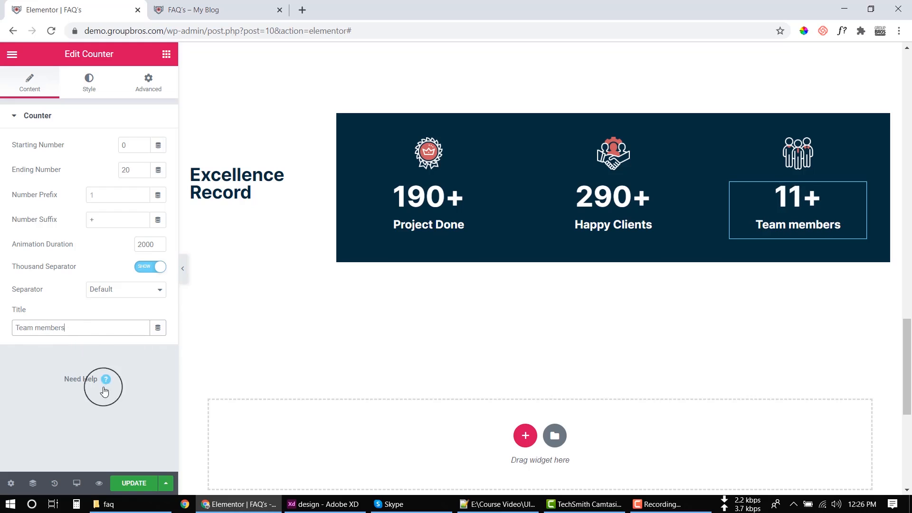
Preview the FAQ page without the editing panel and review its sections from the Excellence Record statistics up to the header.
left_click(183, 269)
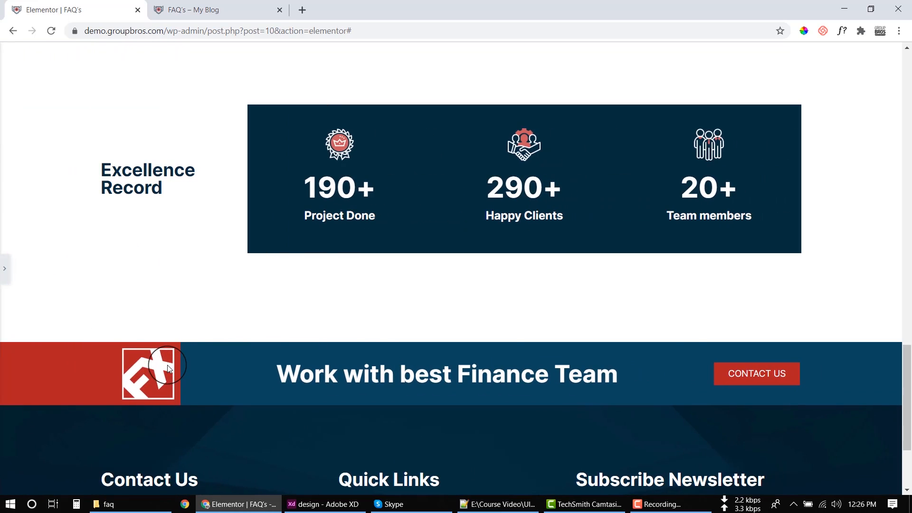
scroll(321, 358, "up", 3)
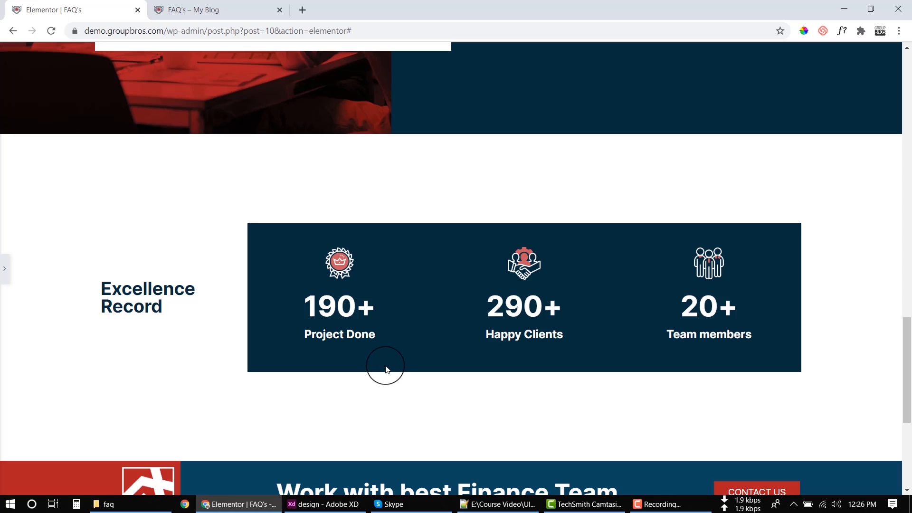
scroll(386, 369, "up", 8)
scroll(470, 417, "up", 8)
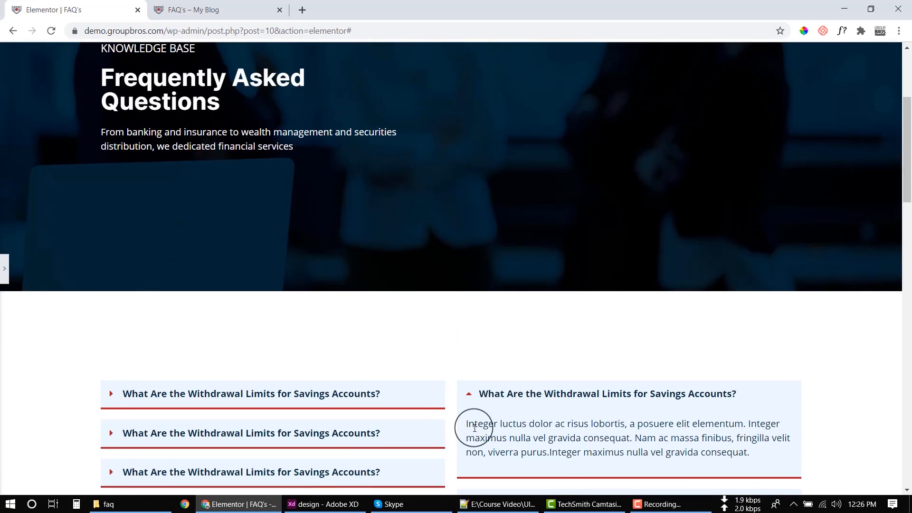
scroll(469, 395, "down", 10)
scroll(466, 403, "down", 8)
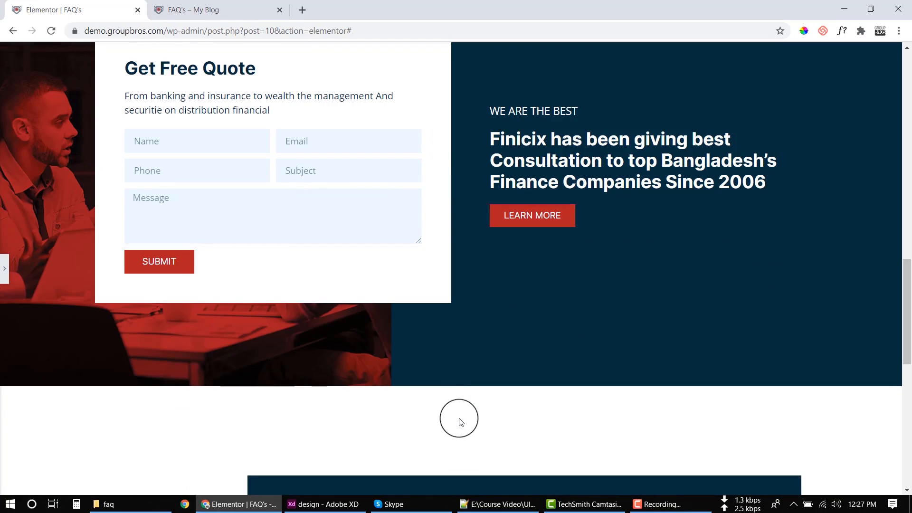
scroll(460, 421, "down", 6)
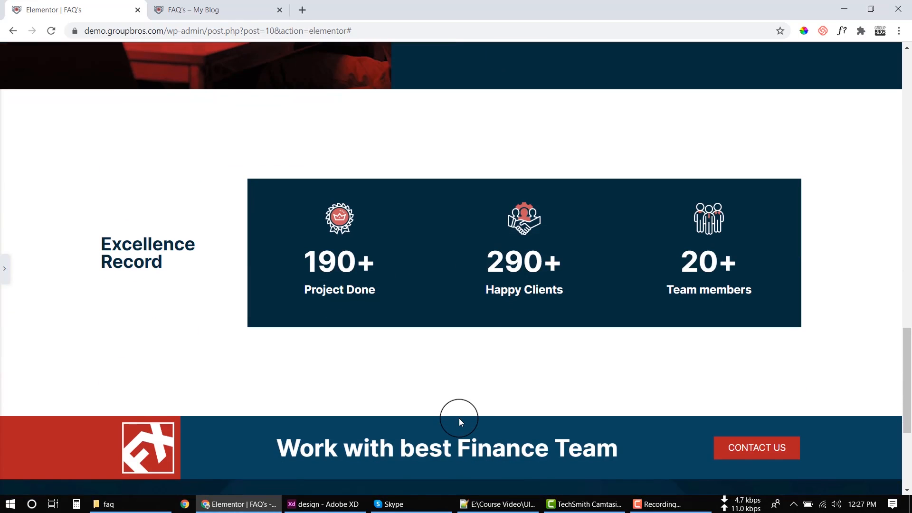
scroll(468, 417, "down", 5)
scroll(469, 416, "up", 6)
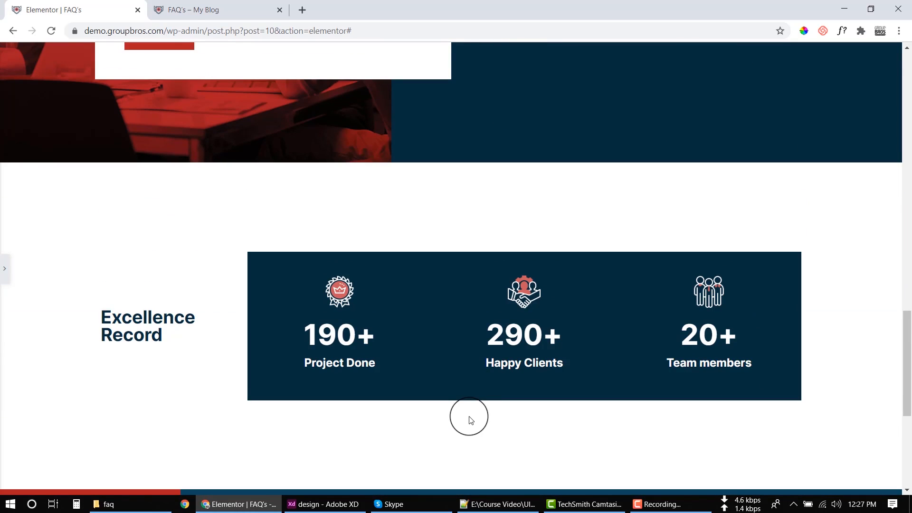
scroll(469, 417, "up", 10)
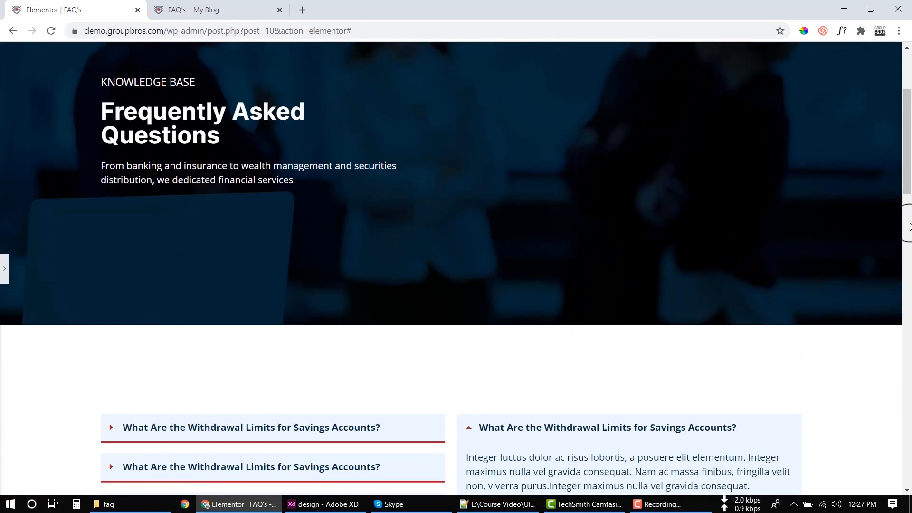
scroll(910, 227, "up", 3)
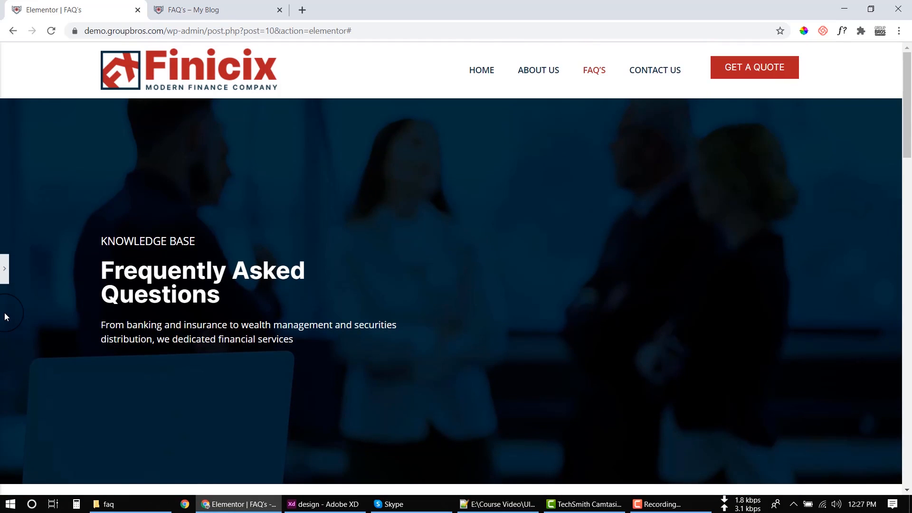